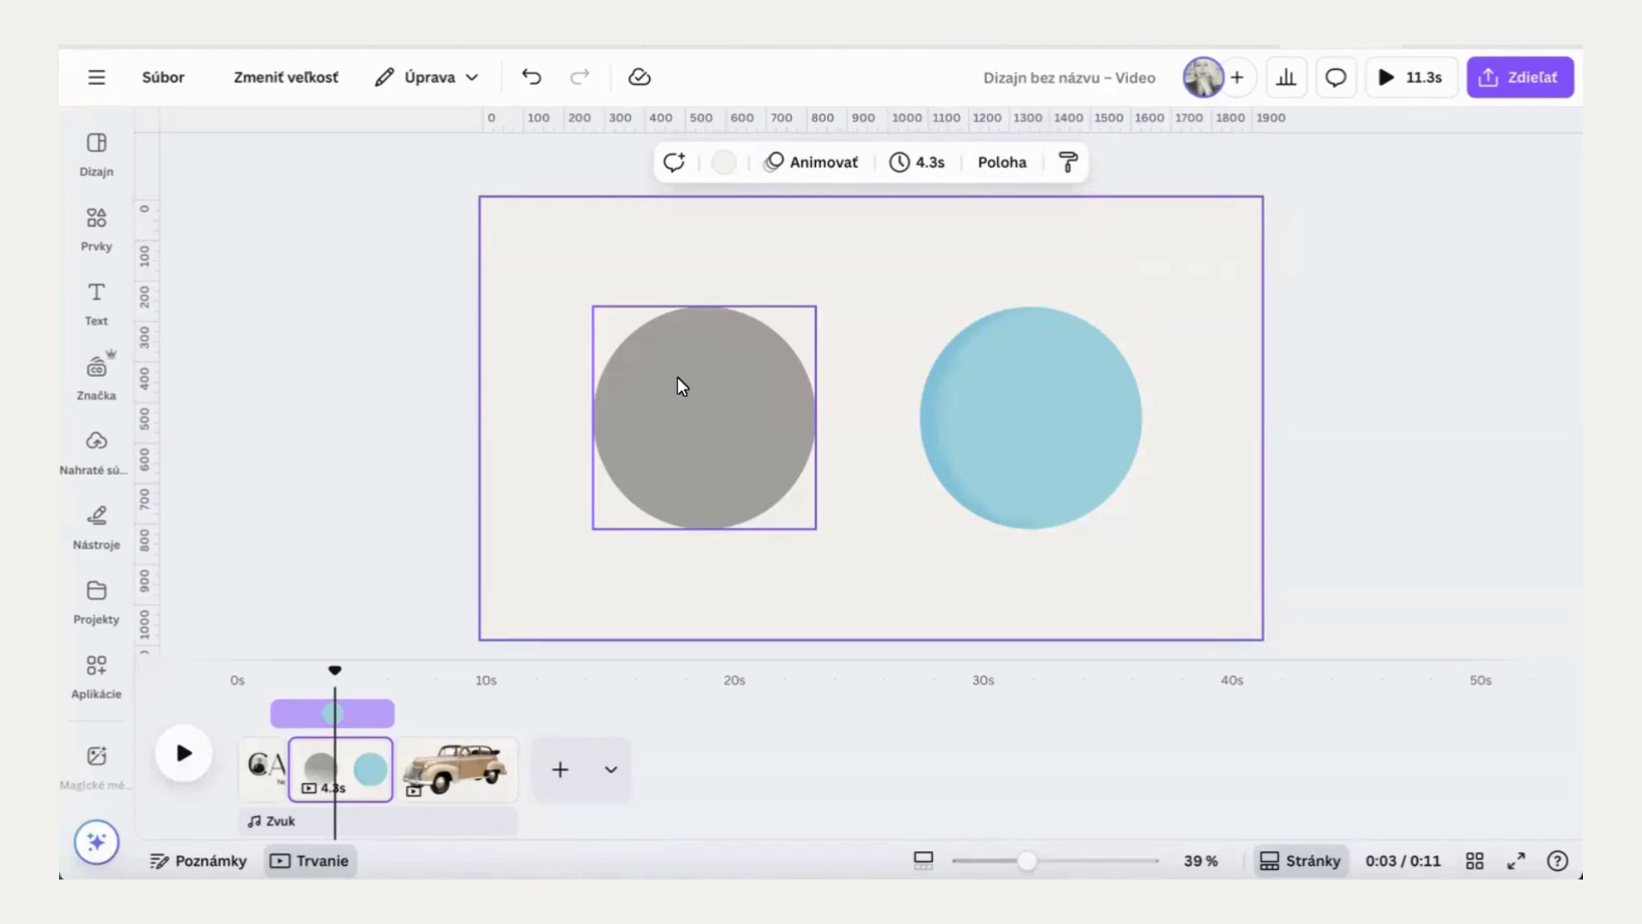
Step: Recolour the grey circle with the bright red from the default solid colours
{"action": "left_click", "coordinate": [682, 387]}
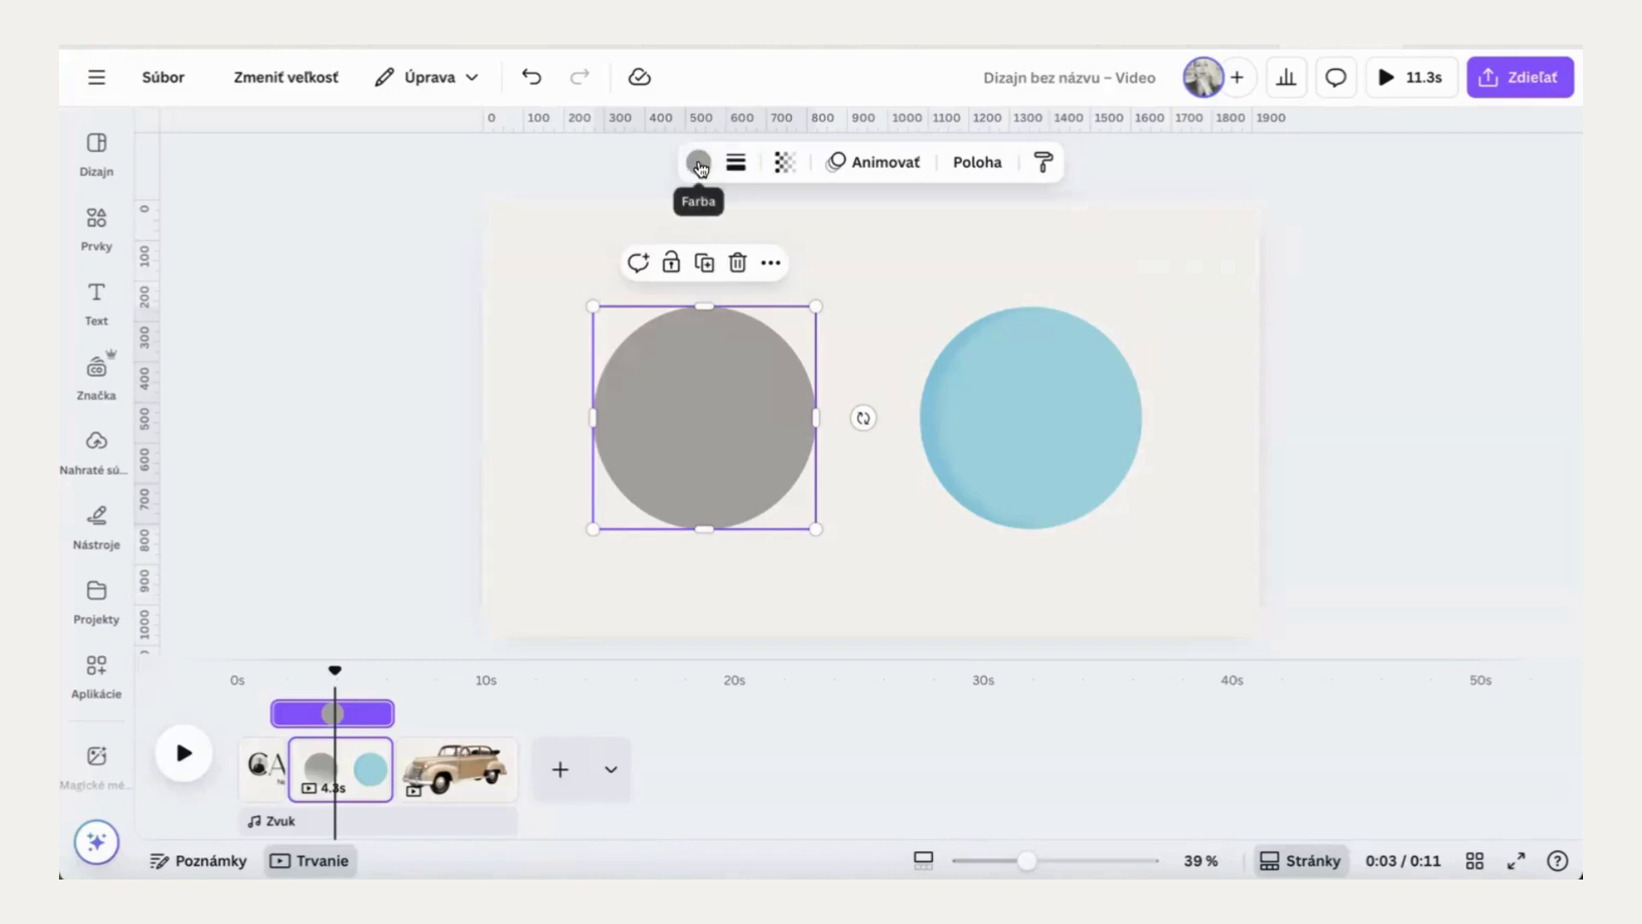
{"action": "left_click", "coordinate": [700, 166]}
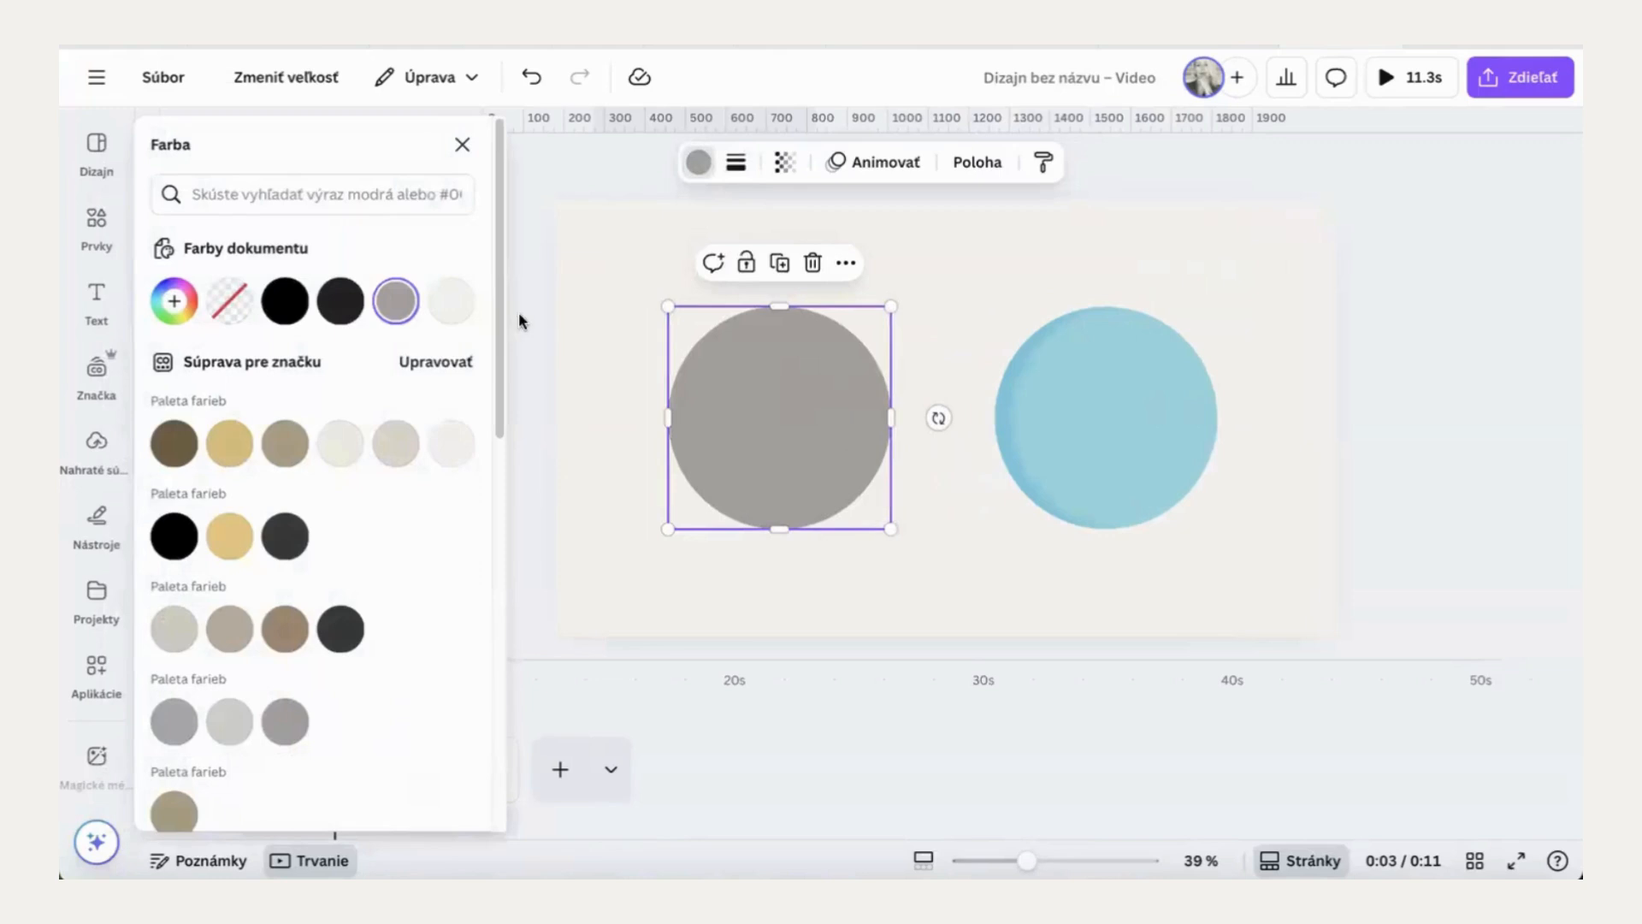
{"action": "scroll", "coordinate": [470, 633], "scroll_direction": "down", "scroll_amount": 5}
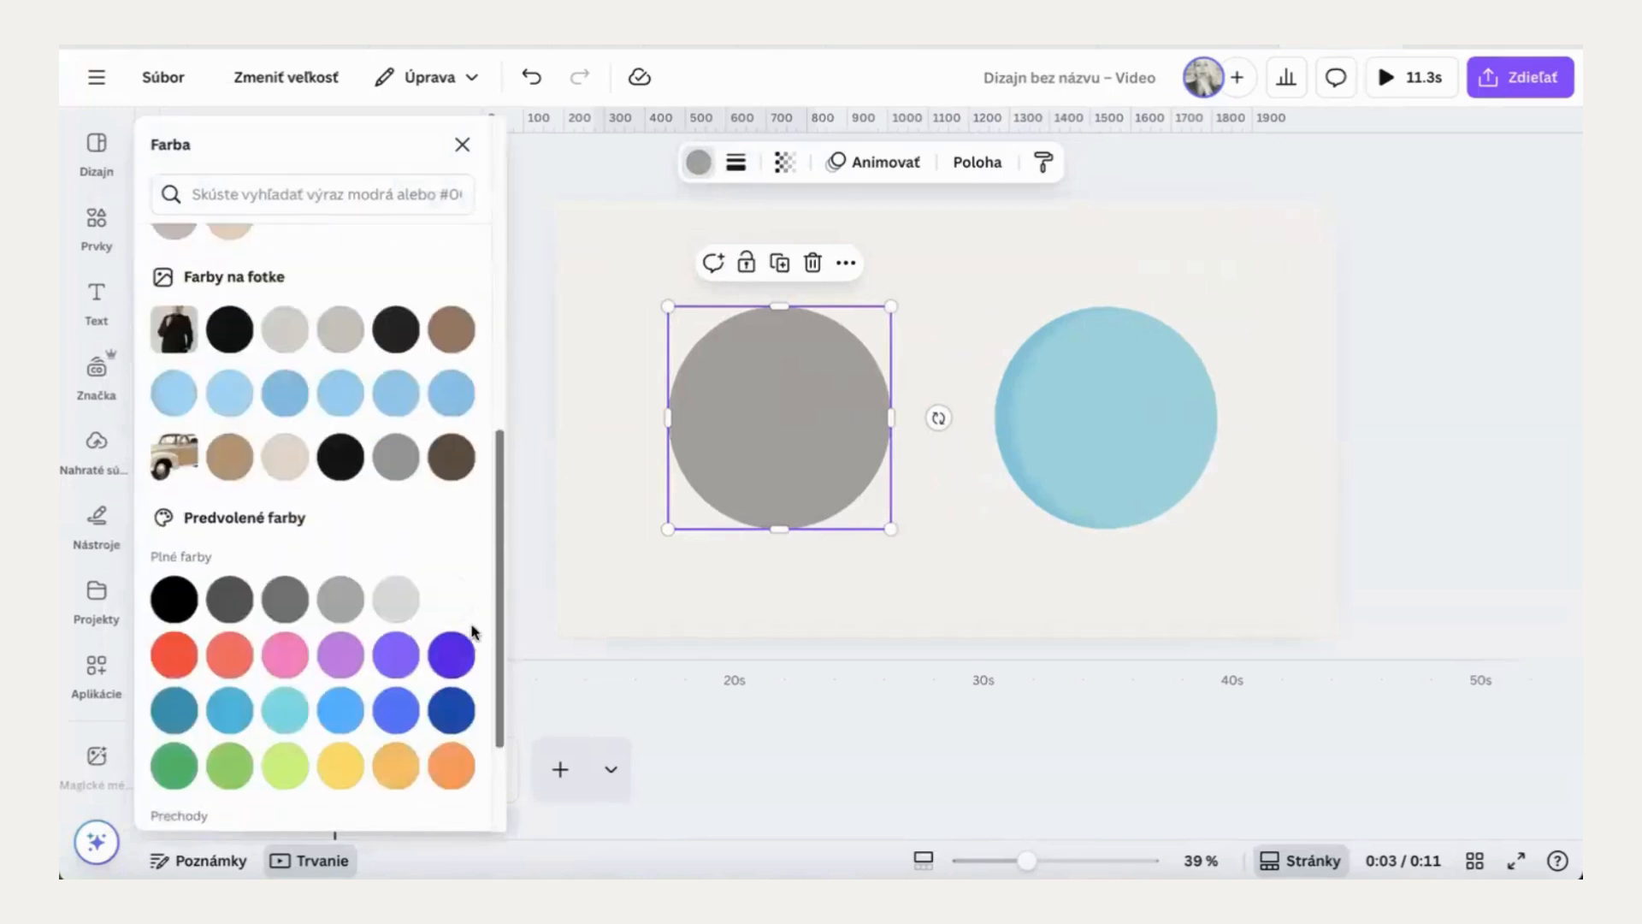
{"action": "left_click", "coordinate": [276, 667]}
{"action": "left_click", "coordinate": [228, 653]}
{"action": "left_click", "coordinate": [169, 655]}
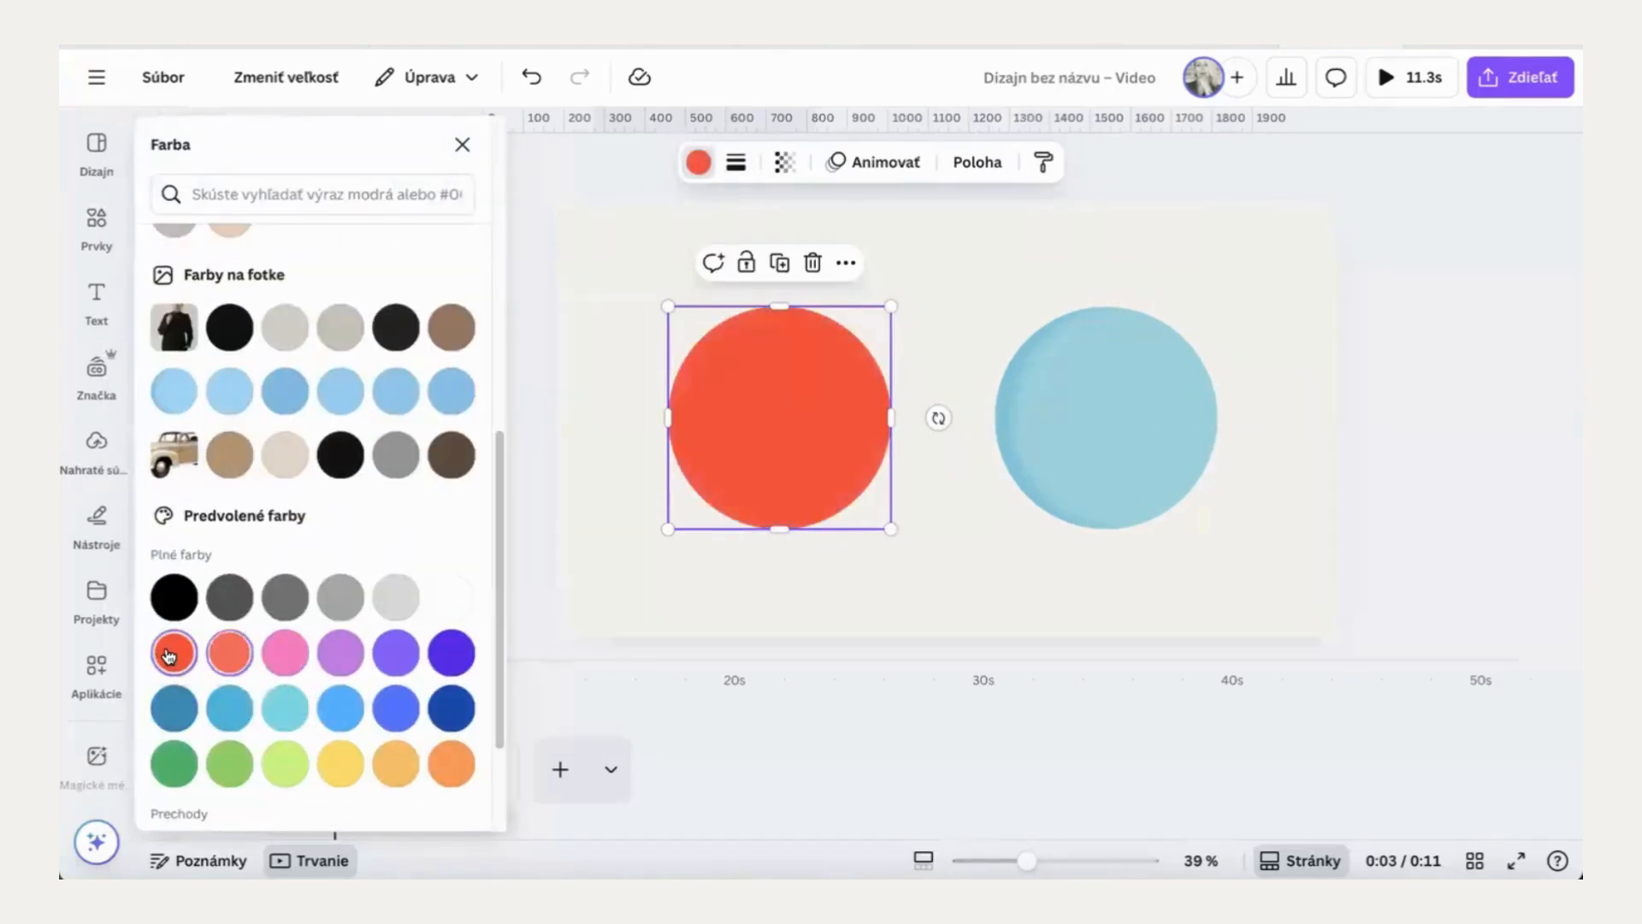
{"action": "left_click", "coordinate": [1215, 246]}
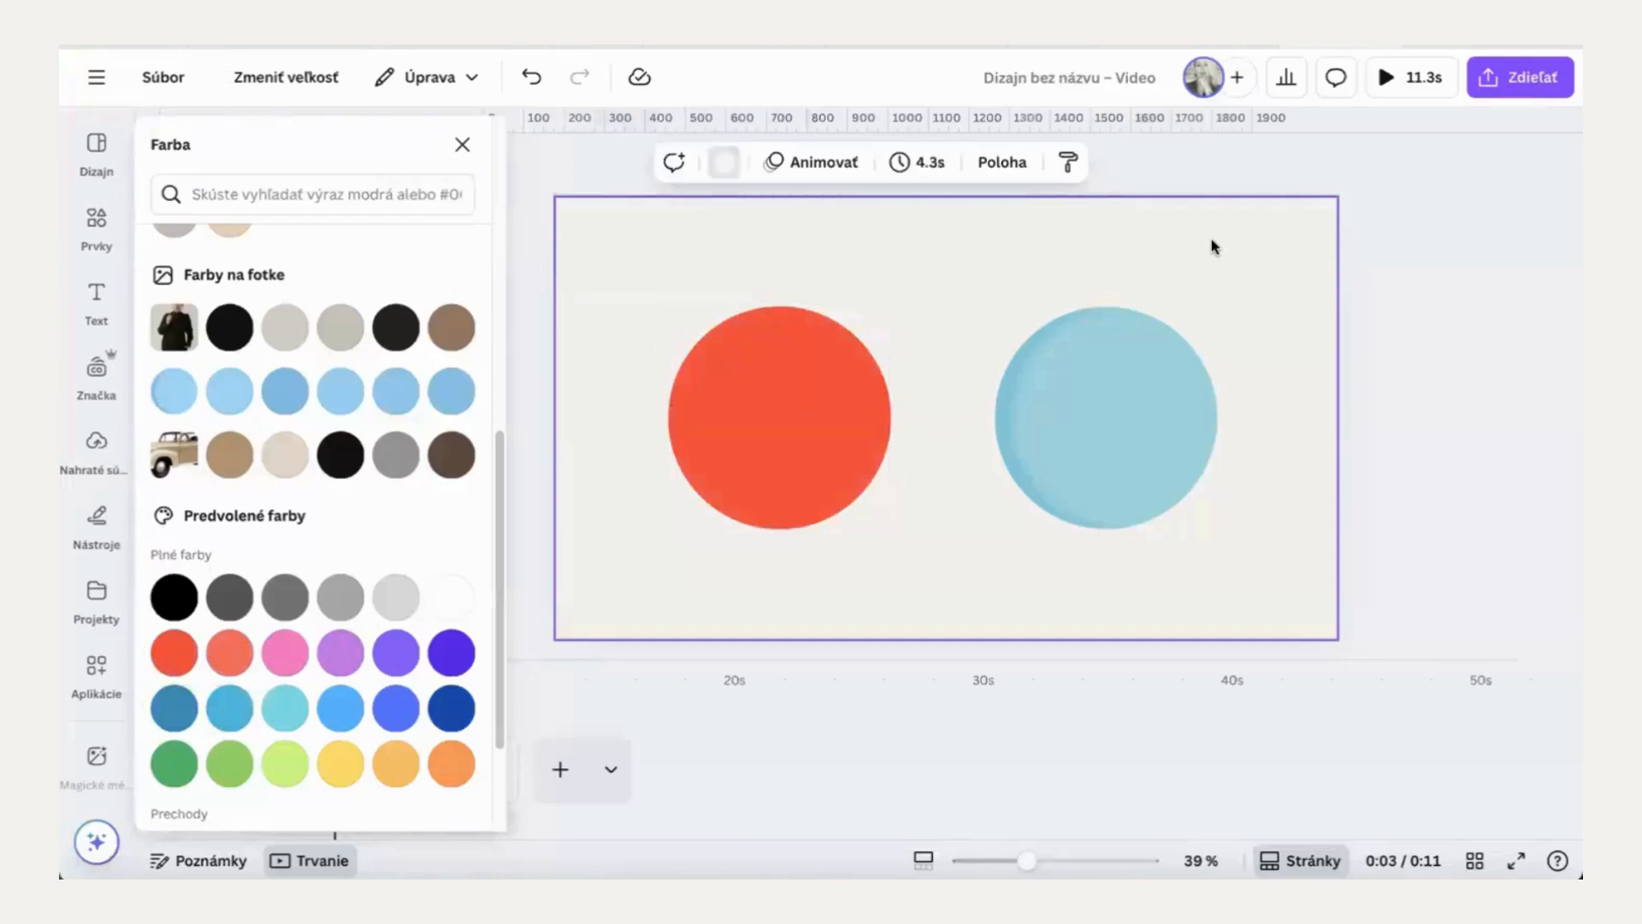
{"action": "left_click", "coordinate": [462, 145]}
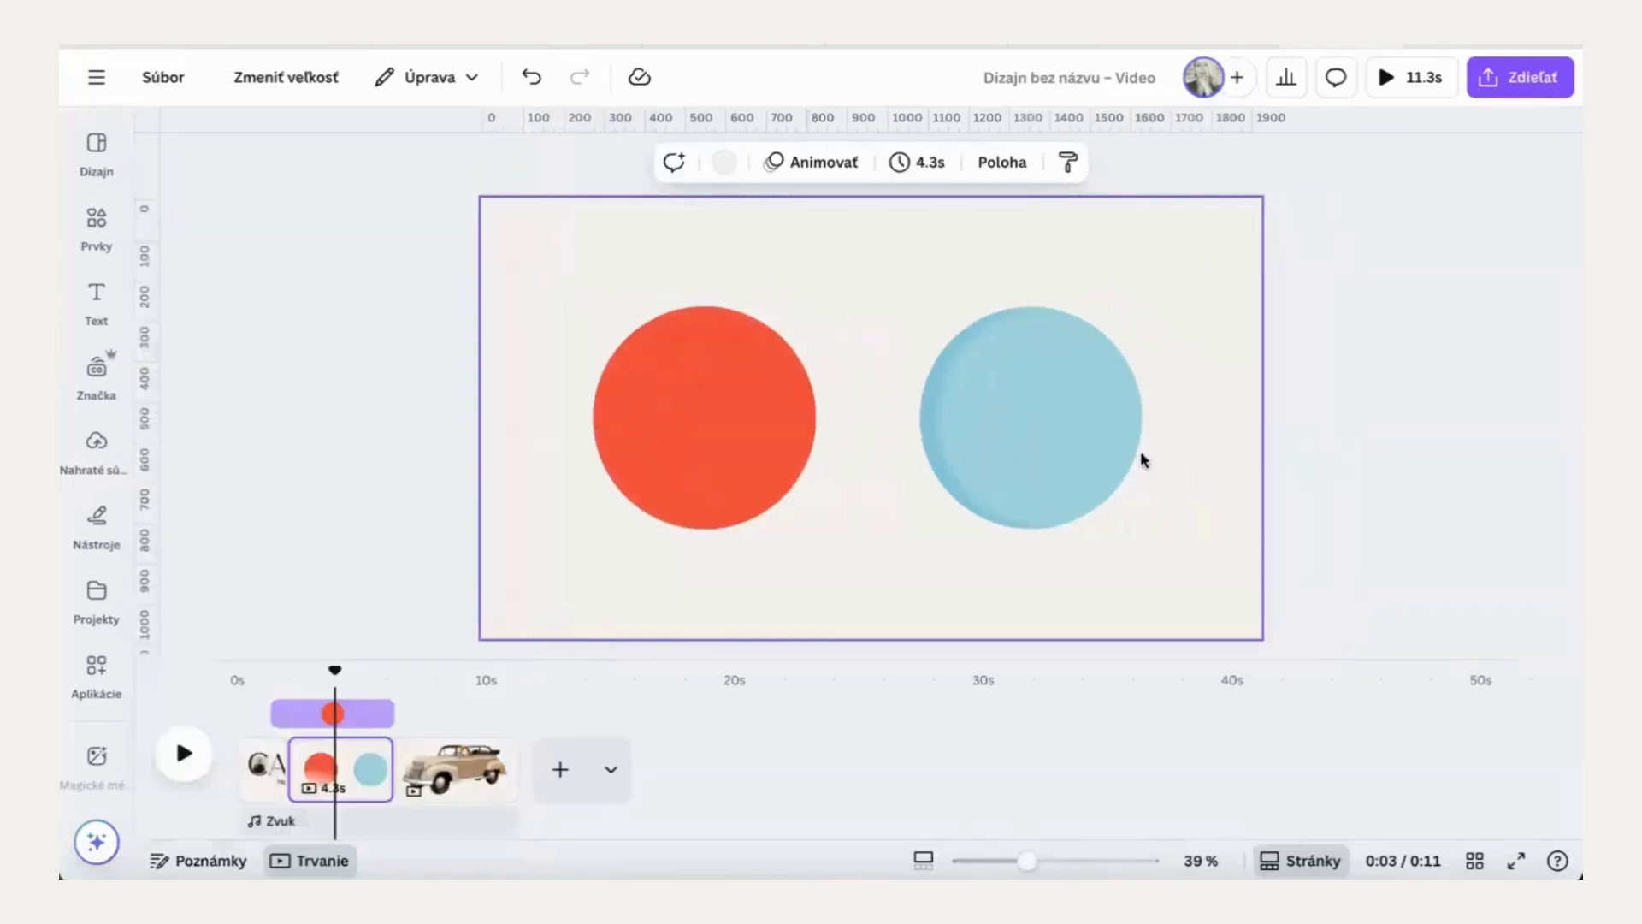
Step: Apply the Ružová filter from the Soft group to the blue circle image
{"action": "left_click", "coordinate": [1090, 435]}
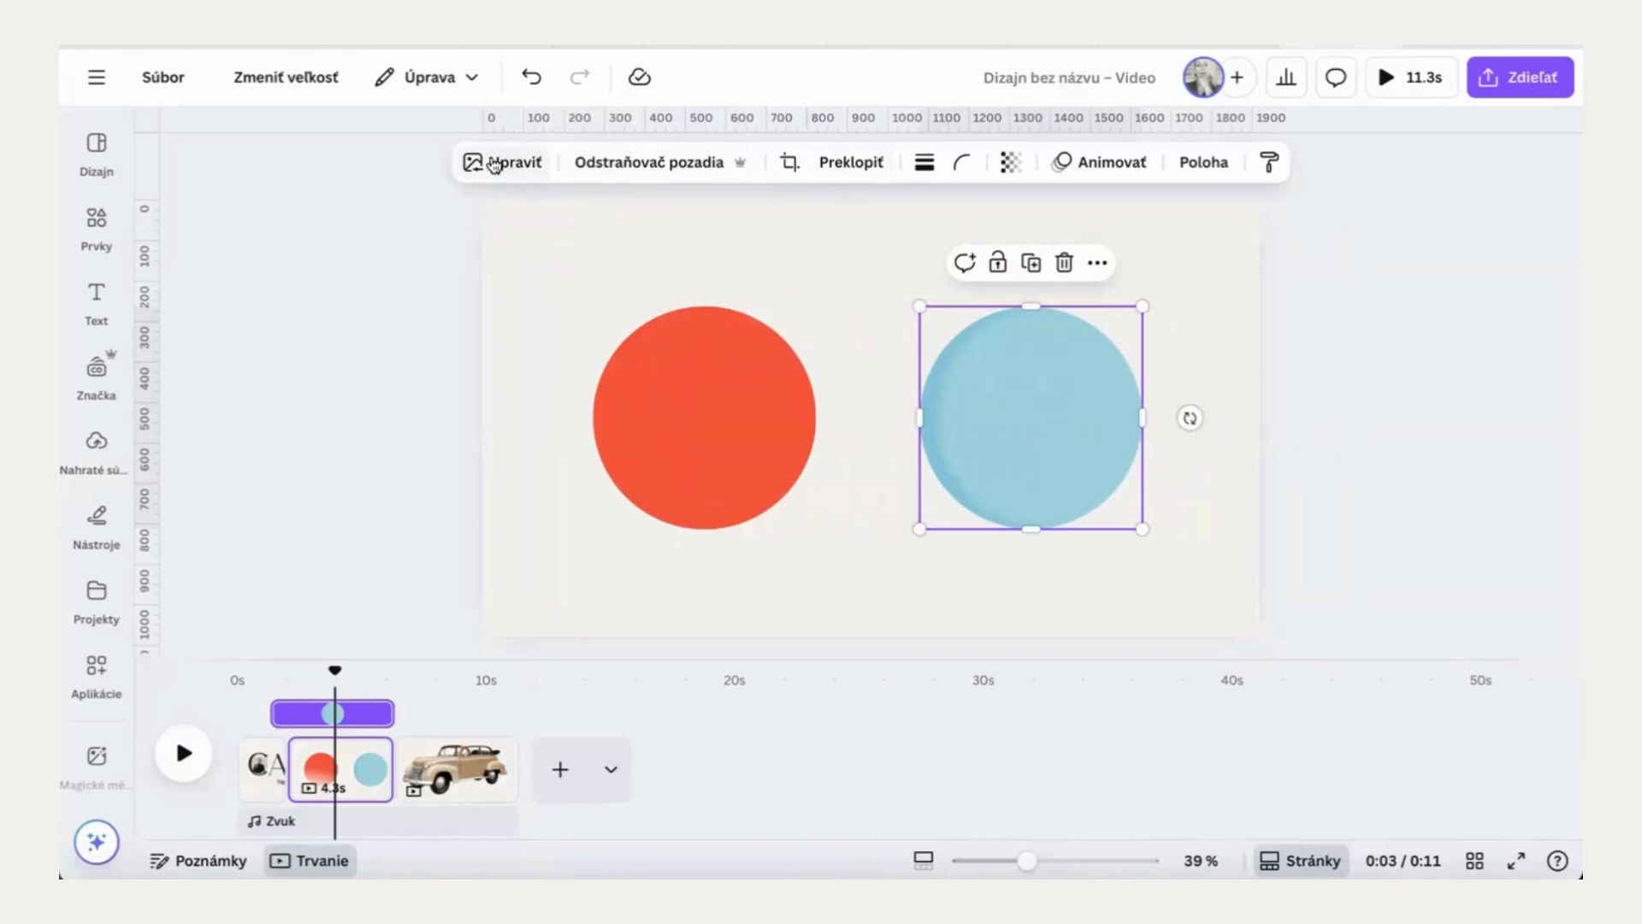
{"action": "left_click", "coordinate": [516, 164]}
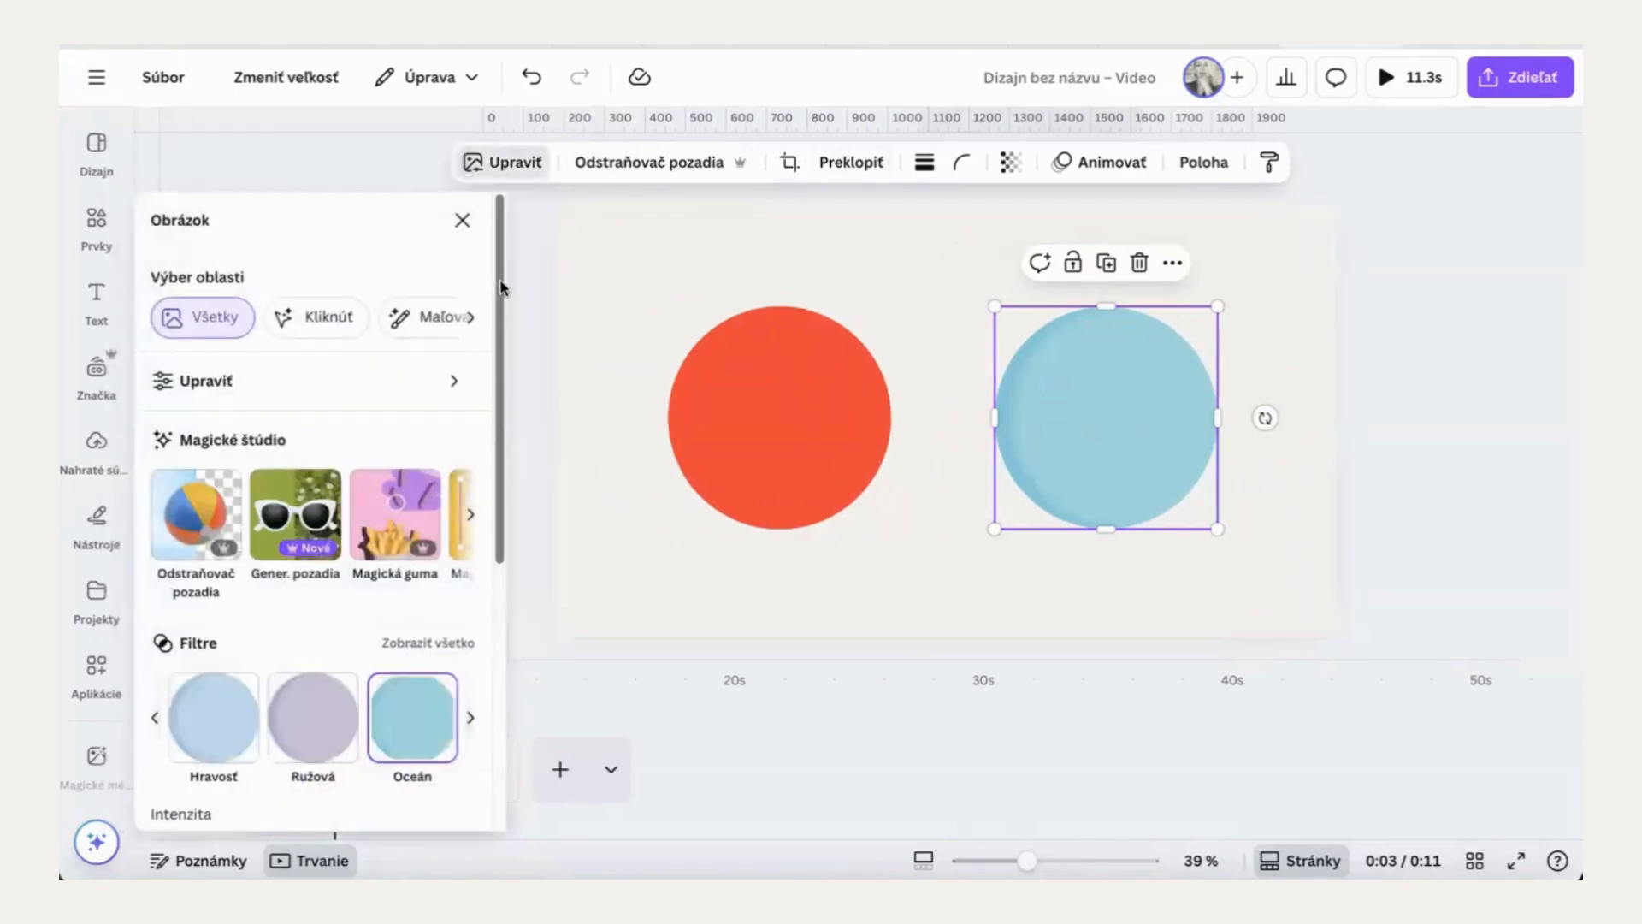
{"action": "left_click_drag", "start_coordinate": [500, 287], "coordinate": [500, 400]}
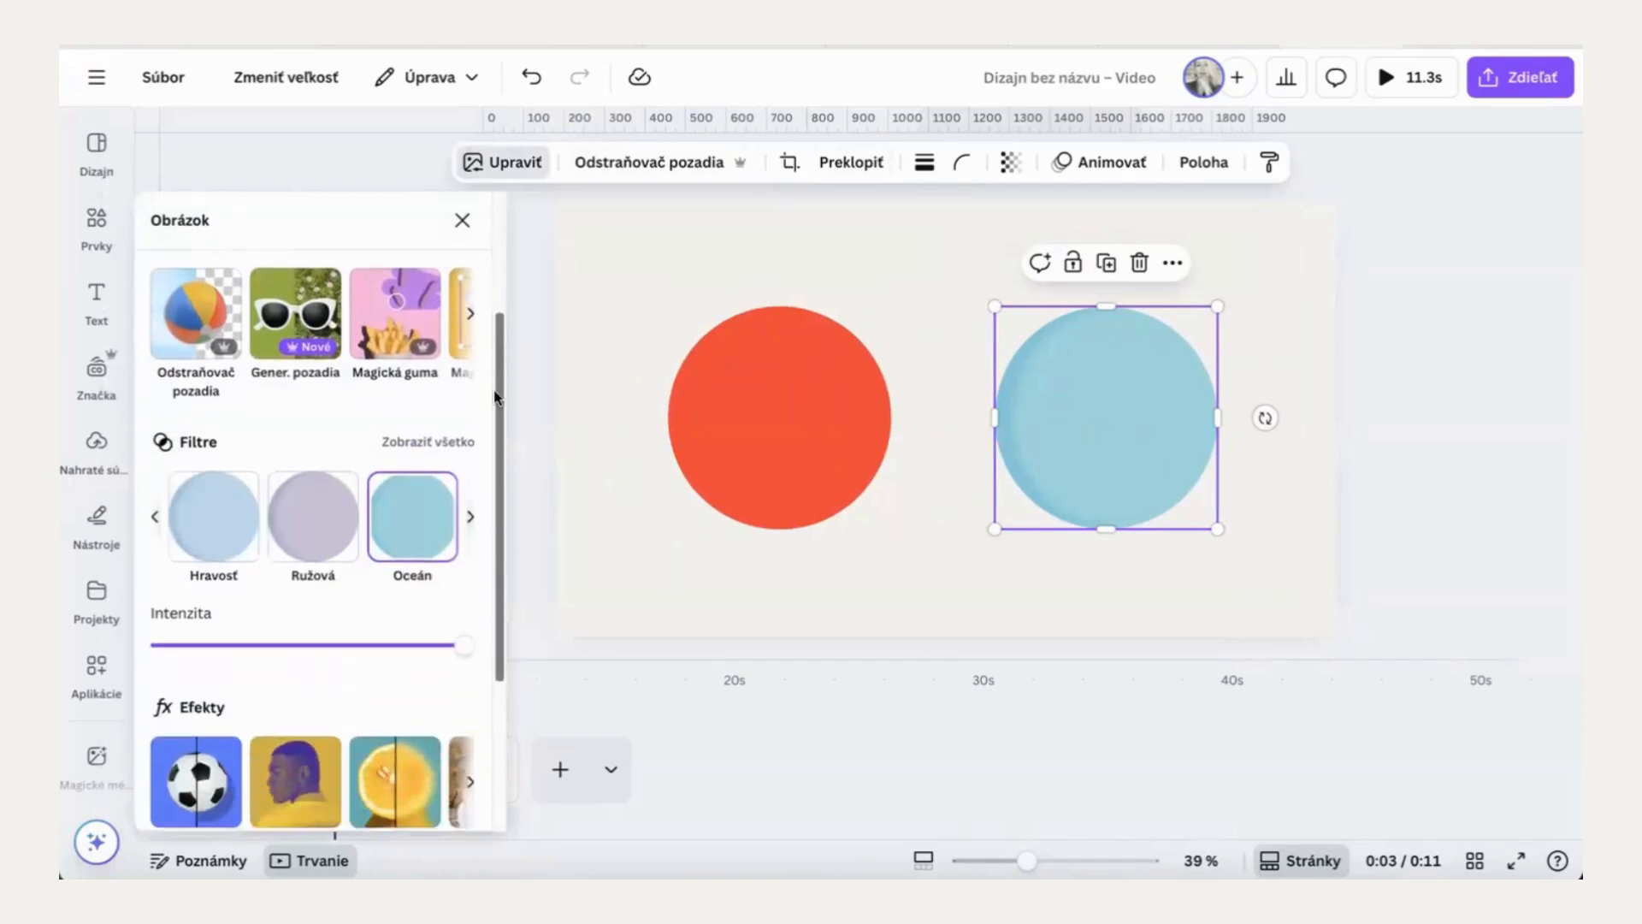
{"action": "left_click", "coordinate": [442, 451]}
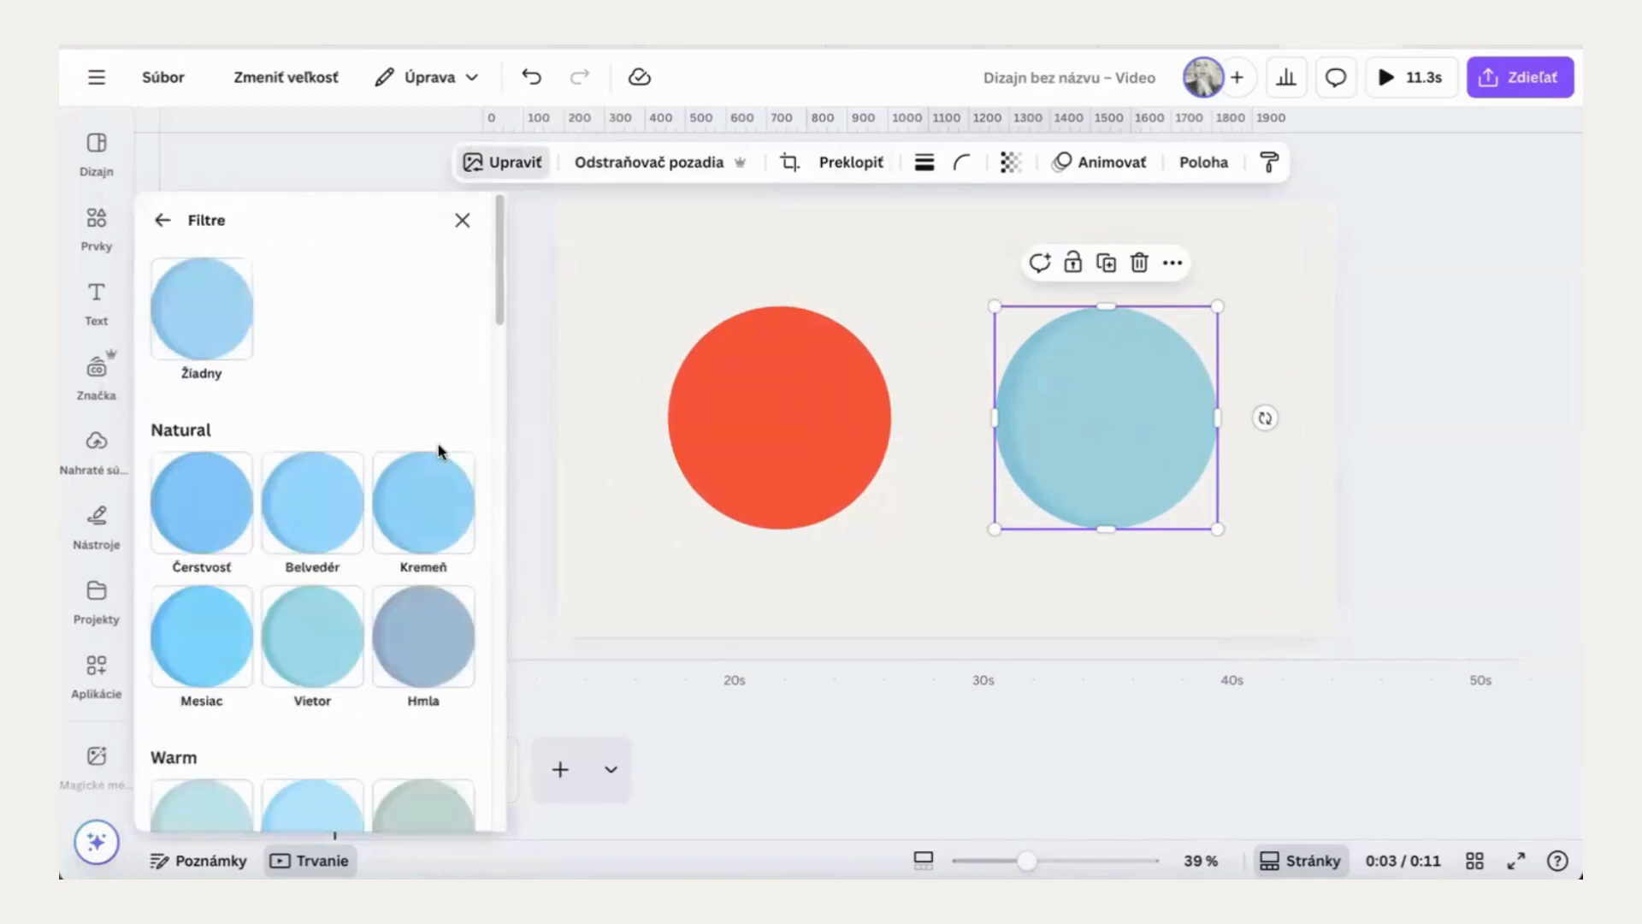
{"action": "left_click_drag", "start_coordinate": [500, 263], "coordinate": [499, 547]}
{"action": "left_click", "coordinate": [178, 748]}
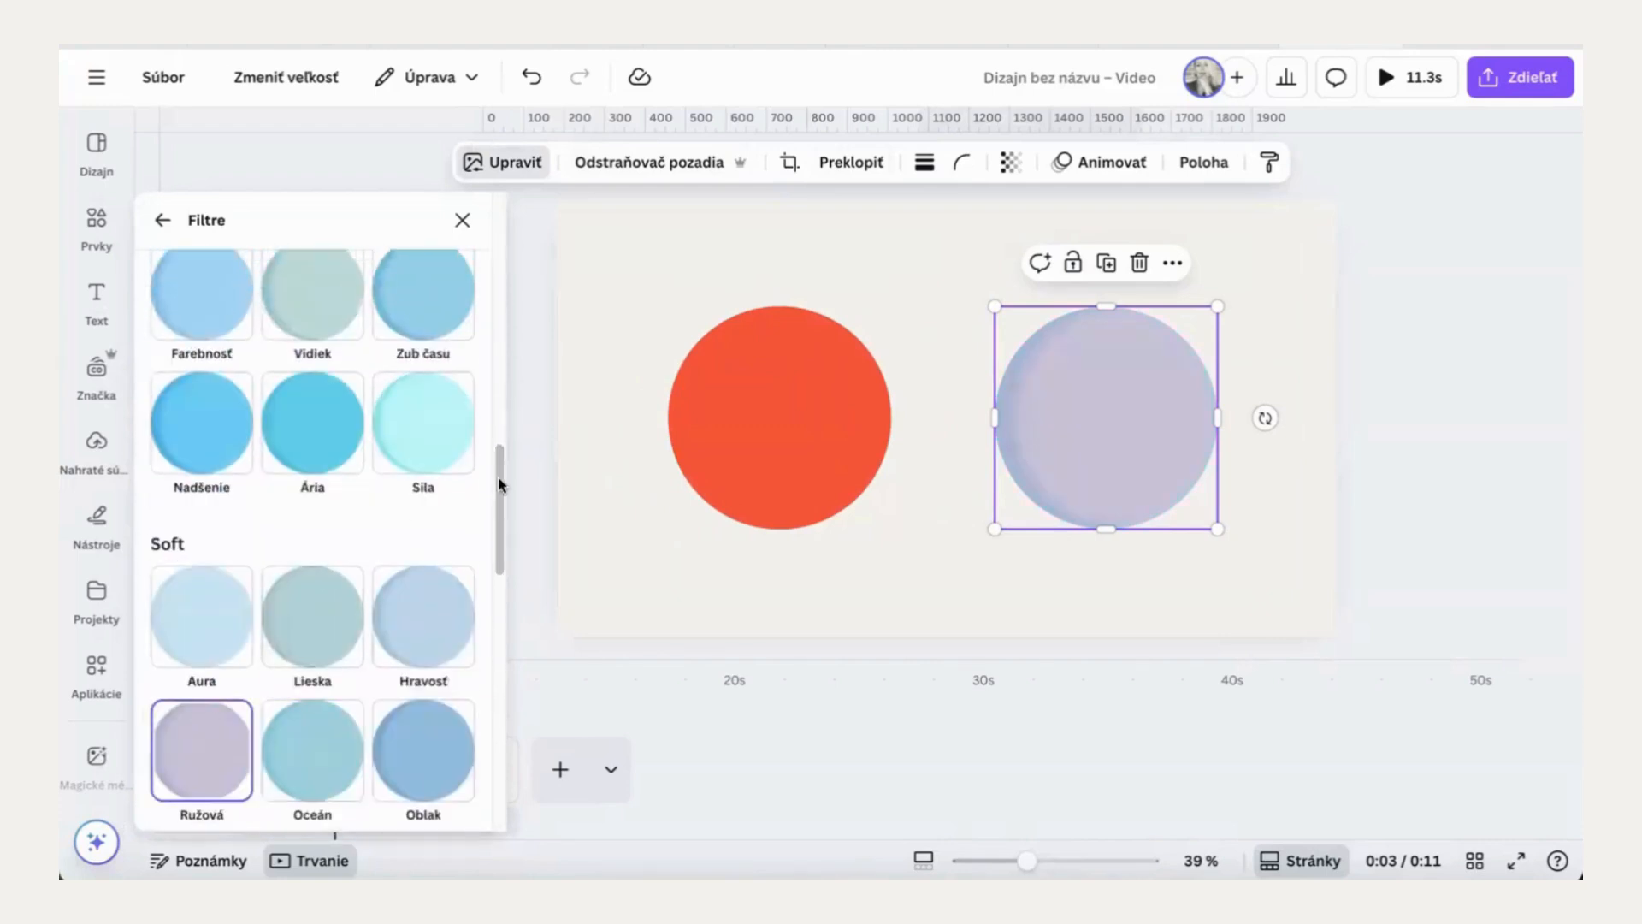
Step: Try the Color Pop filter Zvýšené hodnoty on the circle image, and settle on Vlna horúčav at full intensity
{"action": "left_click_drag", "start_coordinate": [498, 476], "coordinate": [454, 696]}
{"action": "scroll", "coordinate": [458, 770], "scroll_direction": "down", "scroll_amount": 2}
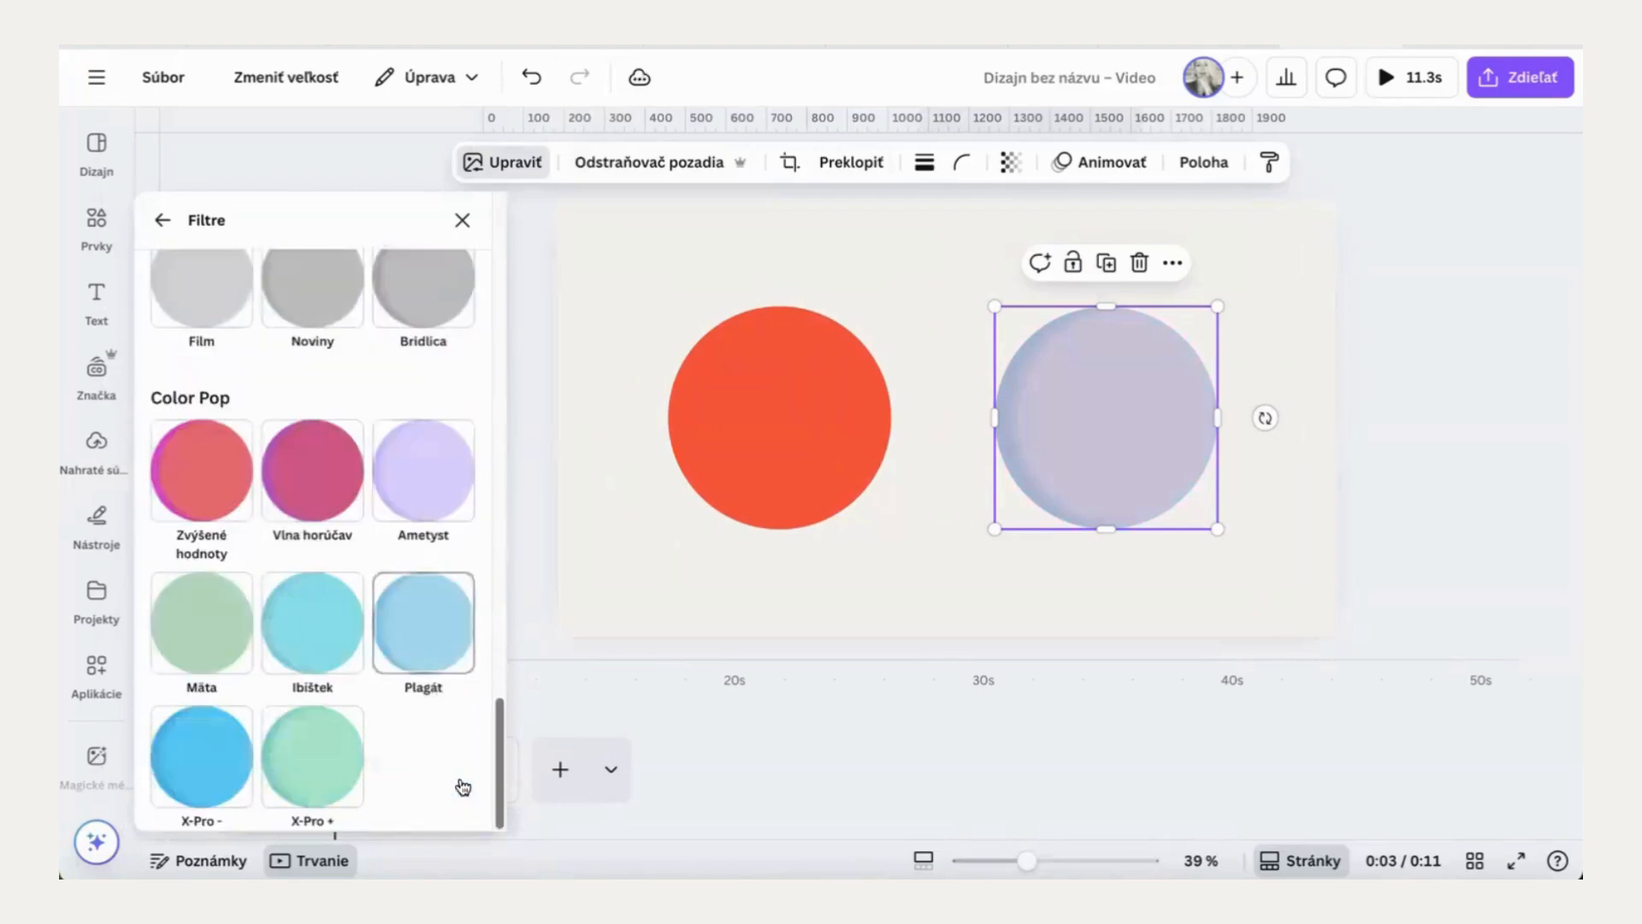
{"action": "left_click", "coordinate": [194, 462]}
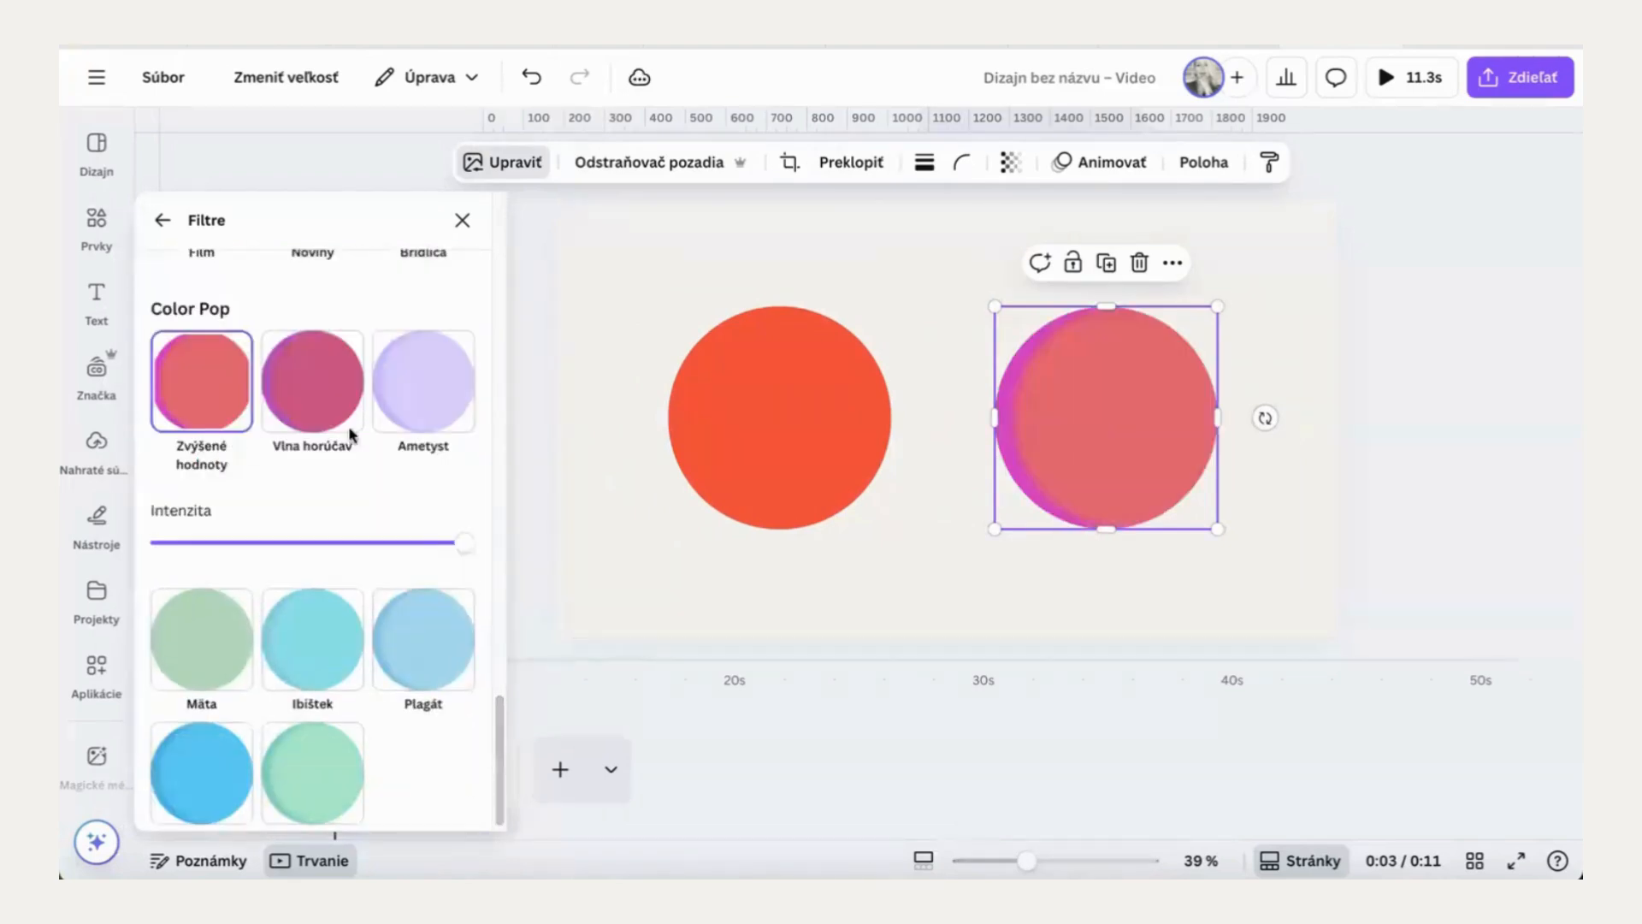
{"action": "left_click", "coordinate": [308, 402]}
{"action": "left_click_drag", "start_coordinate": [463, 550], "coordinate": [494, 534]}
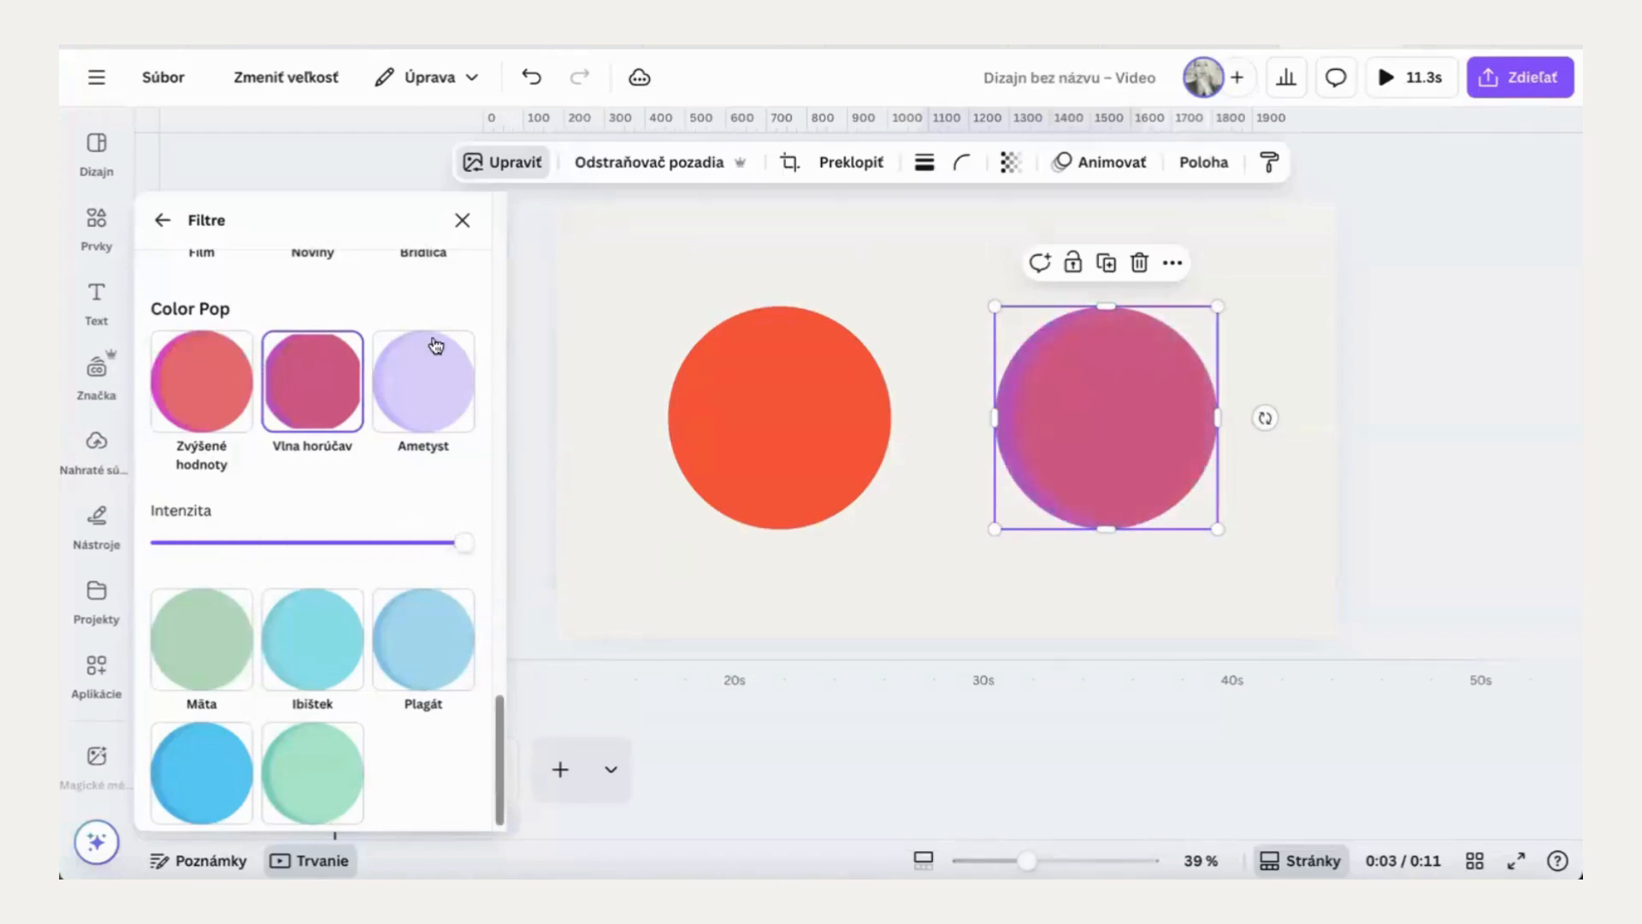
{"action": "left_click", "coordinate": [161, 220]}
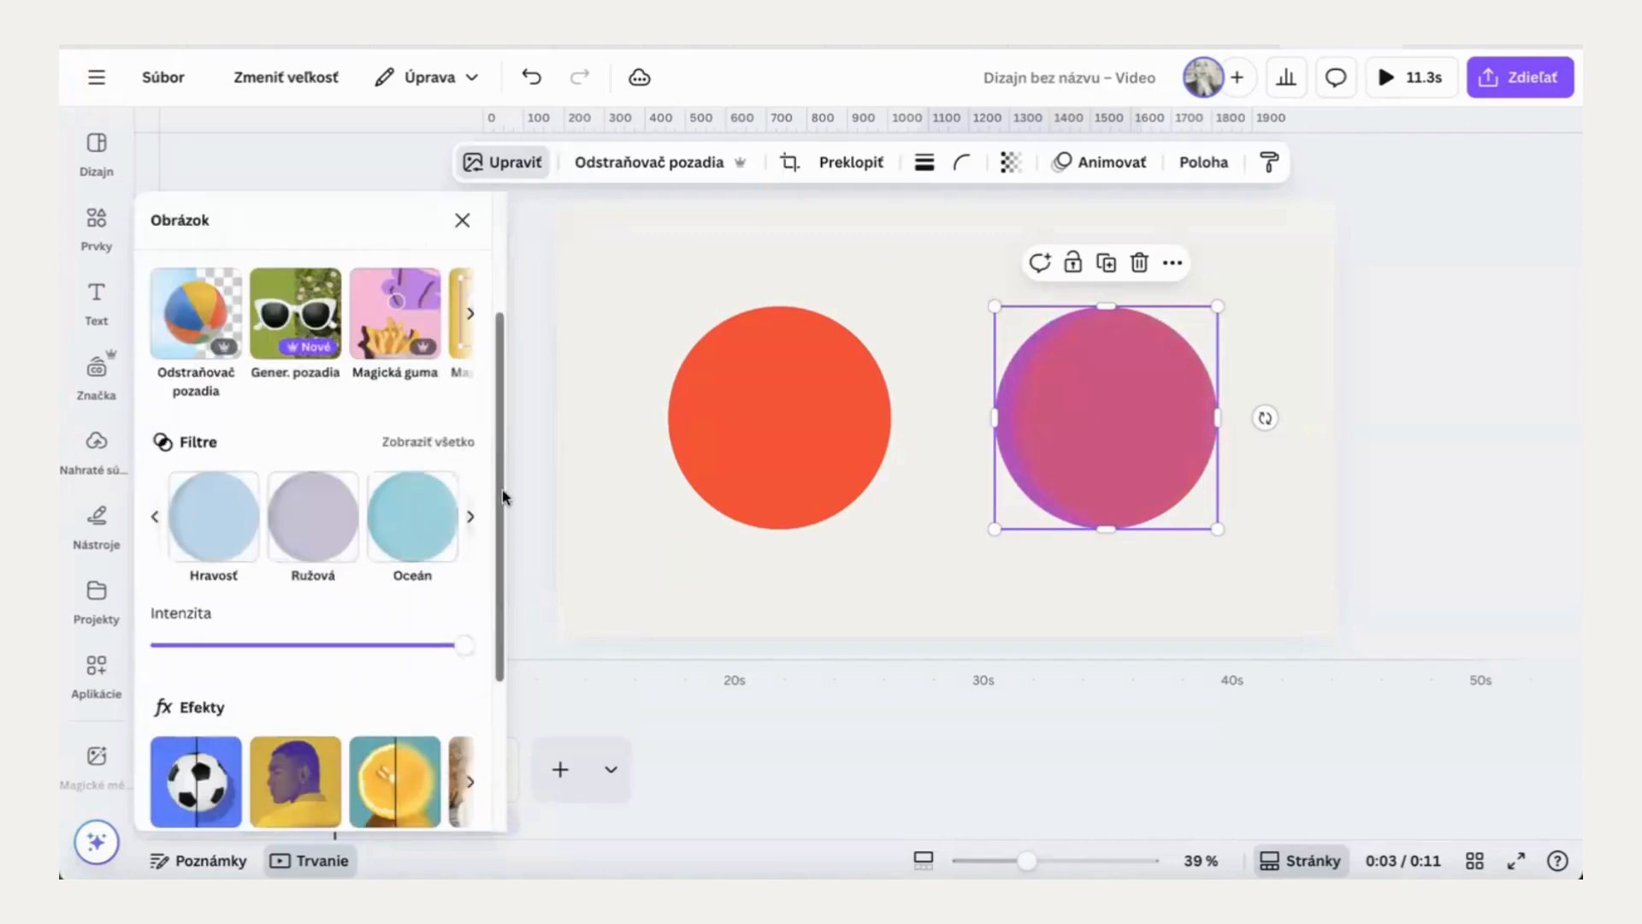
Step: Apply the Koralové duotone effect to the selected circle image
{"action": "scroll", "coordinate": [492, 508], "scroll_direction": "down", "scroll_amount": 2}
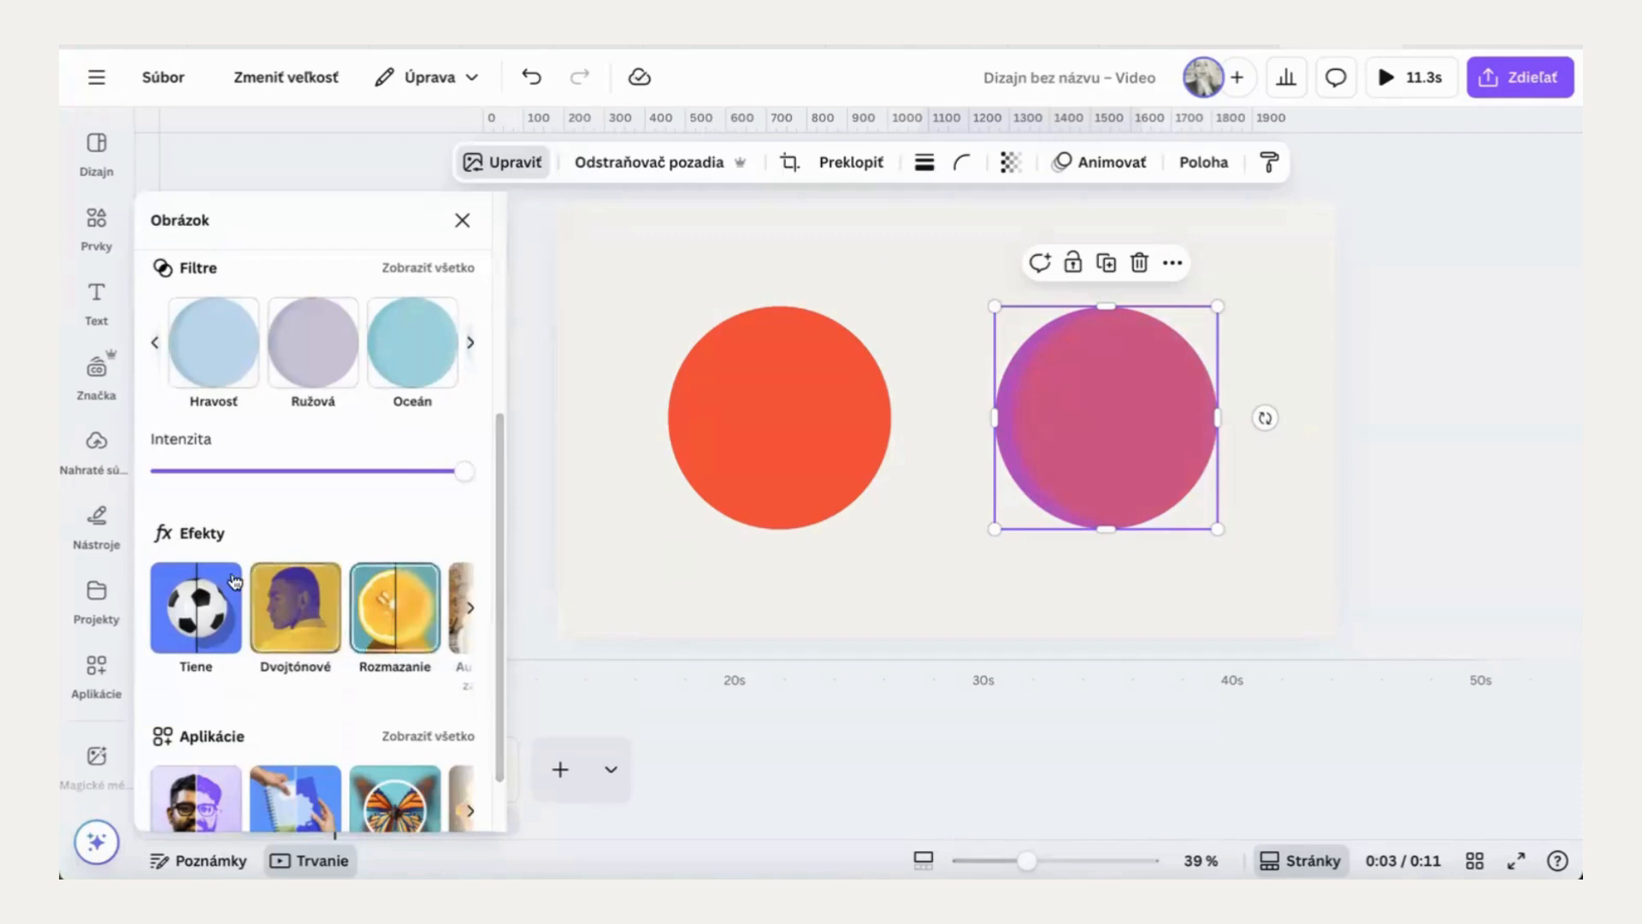
{"action": "left_click", "coordinate": [289, 625]}
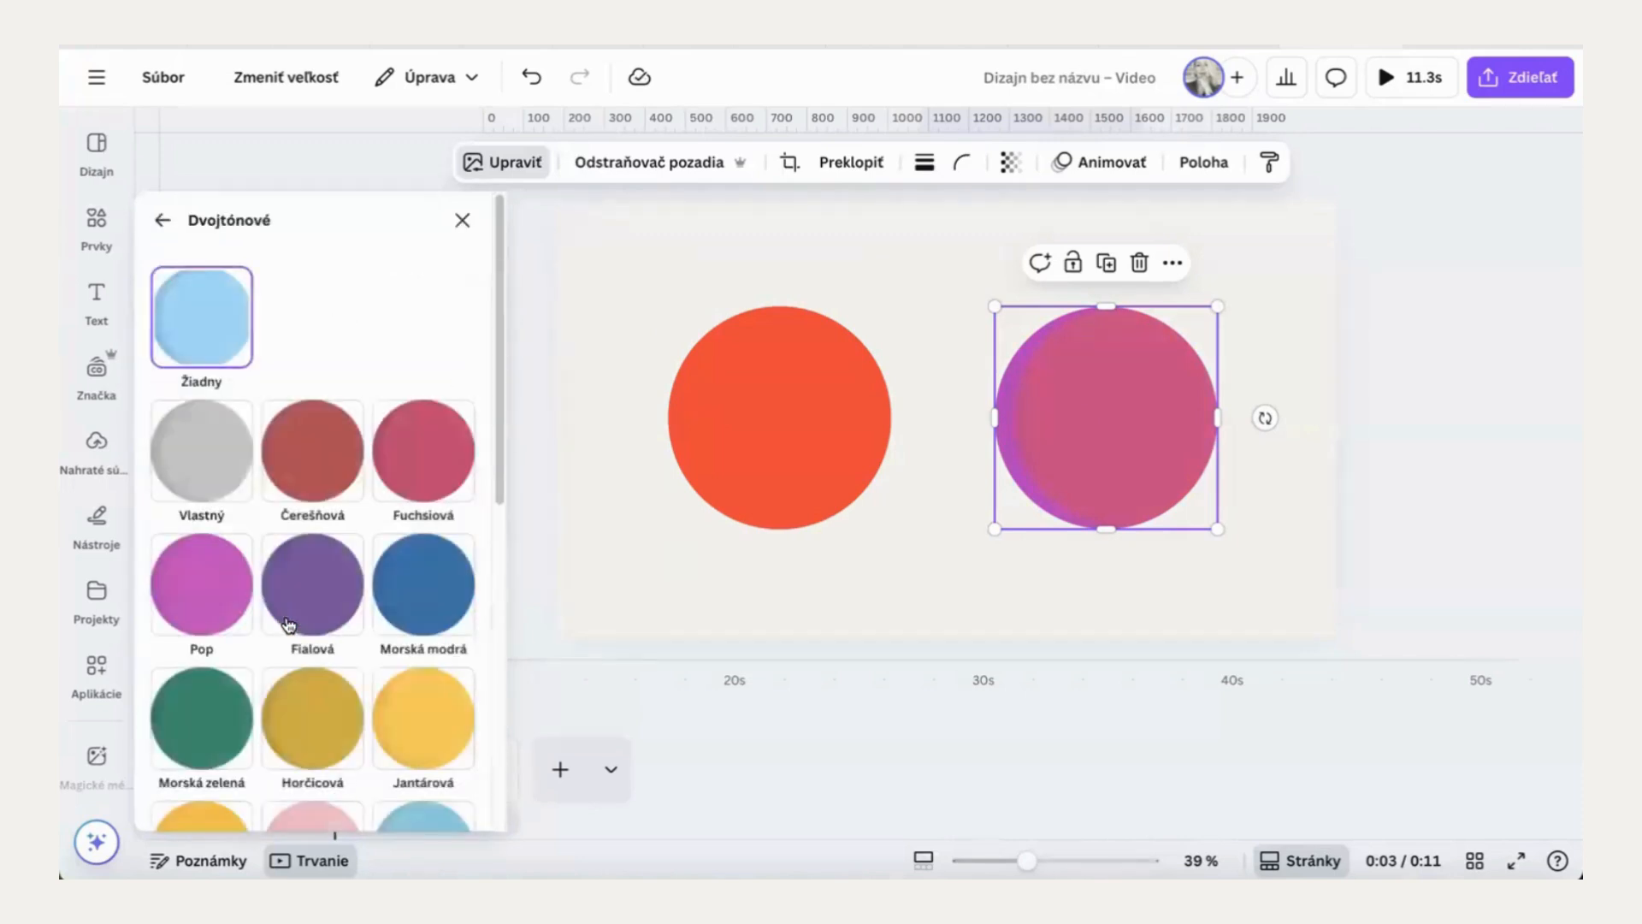
{"action": "scroll", "coordinate": [498, 325], "scroll_direction": "down", "scroll_amount": 8}
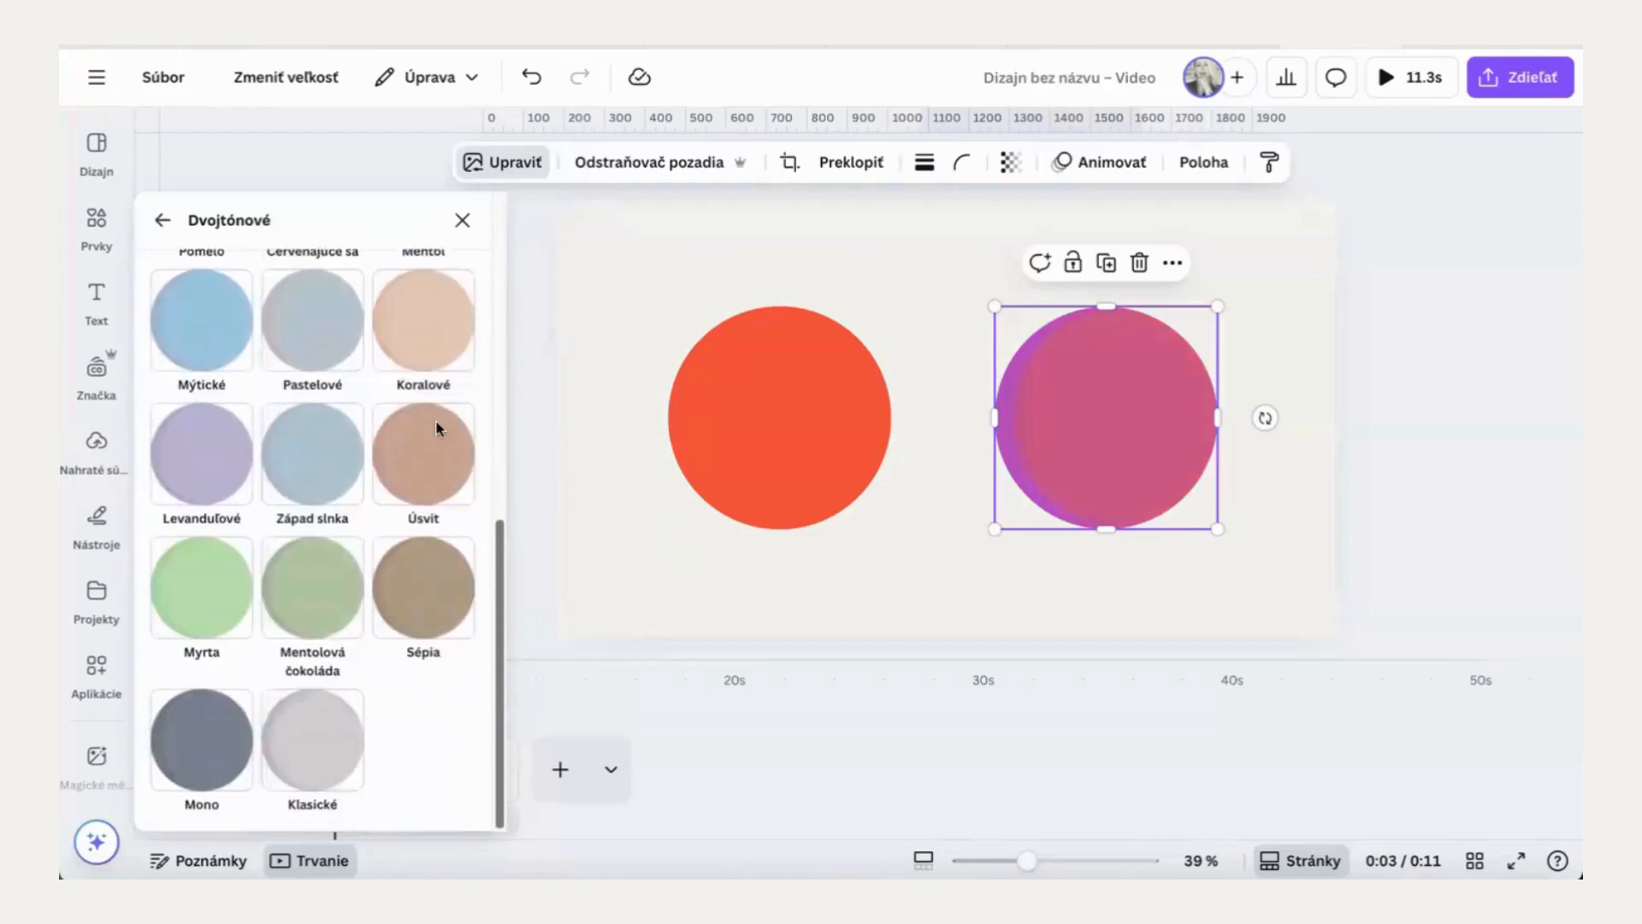
{"action": "left_click", "coordinate": [429, 310]}
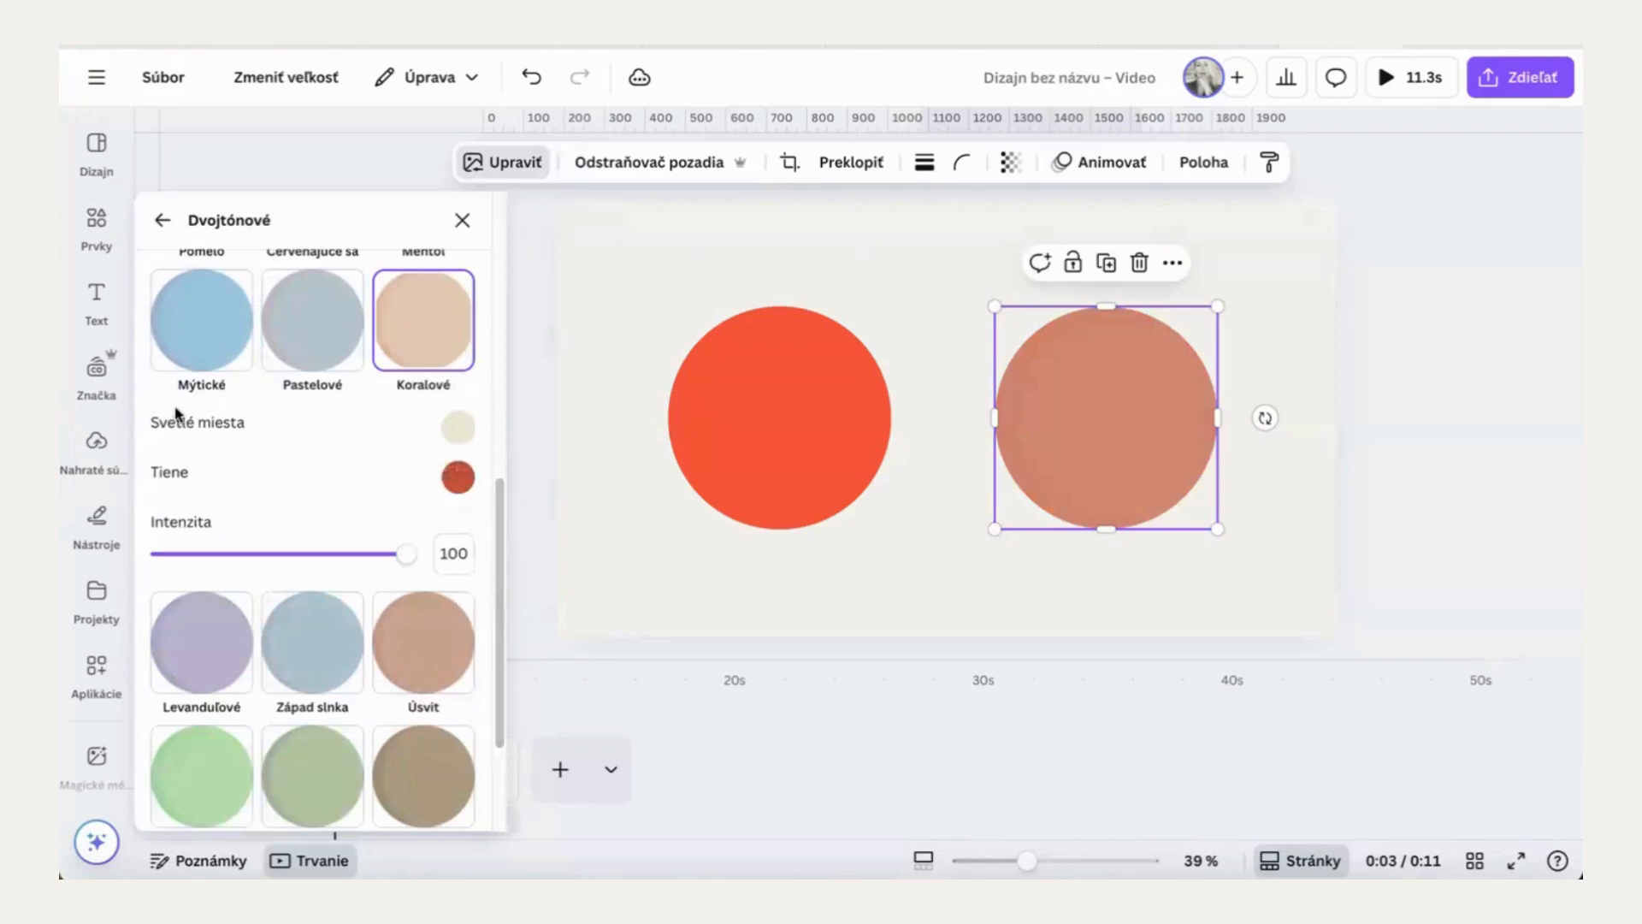
Step: Set the duotone's highlights colour (Svetlé miesta) to the copied code #A89D80
{"action": "left_click", "coordinate": [458, 428]}
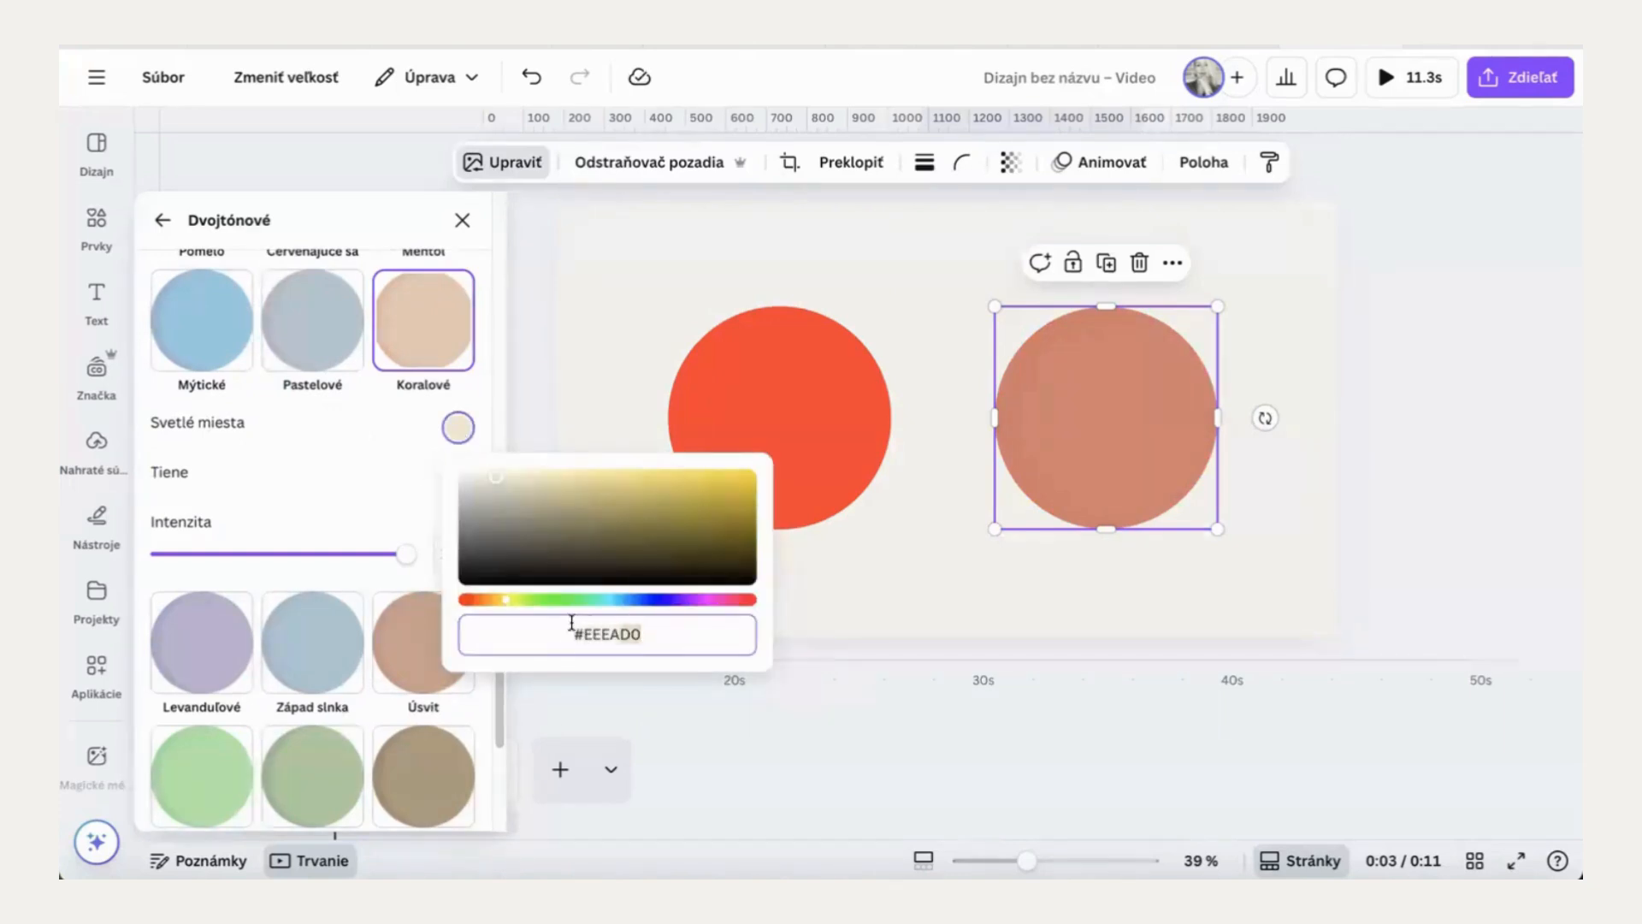
{"action": "left_click", "coordinate": [260, 44]}
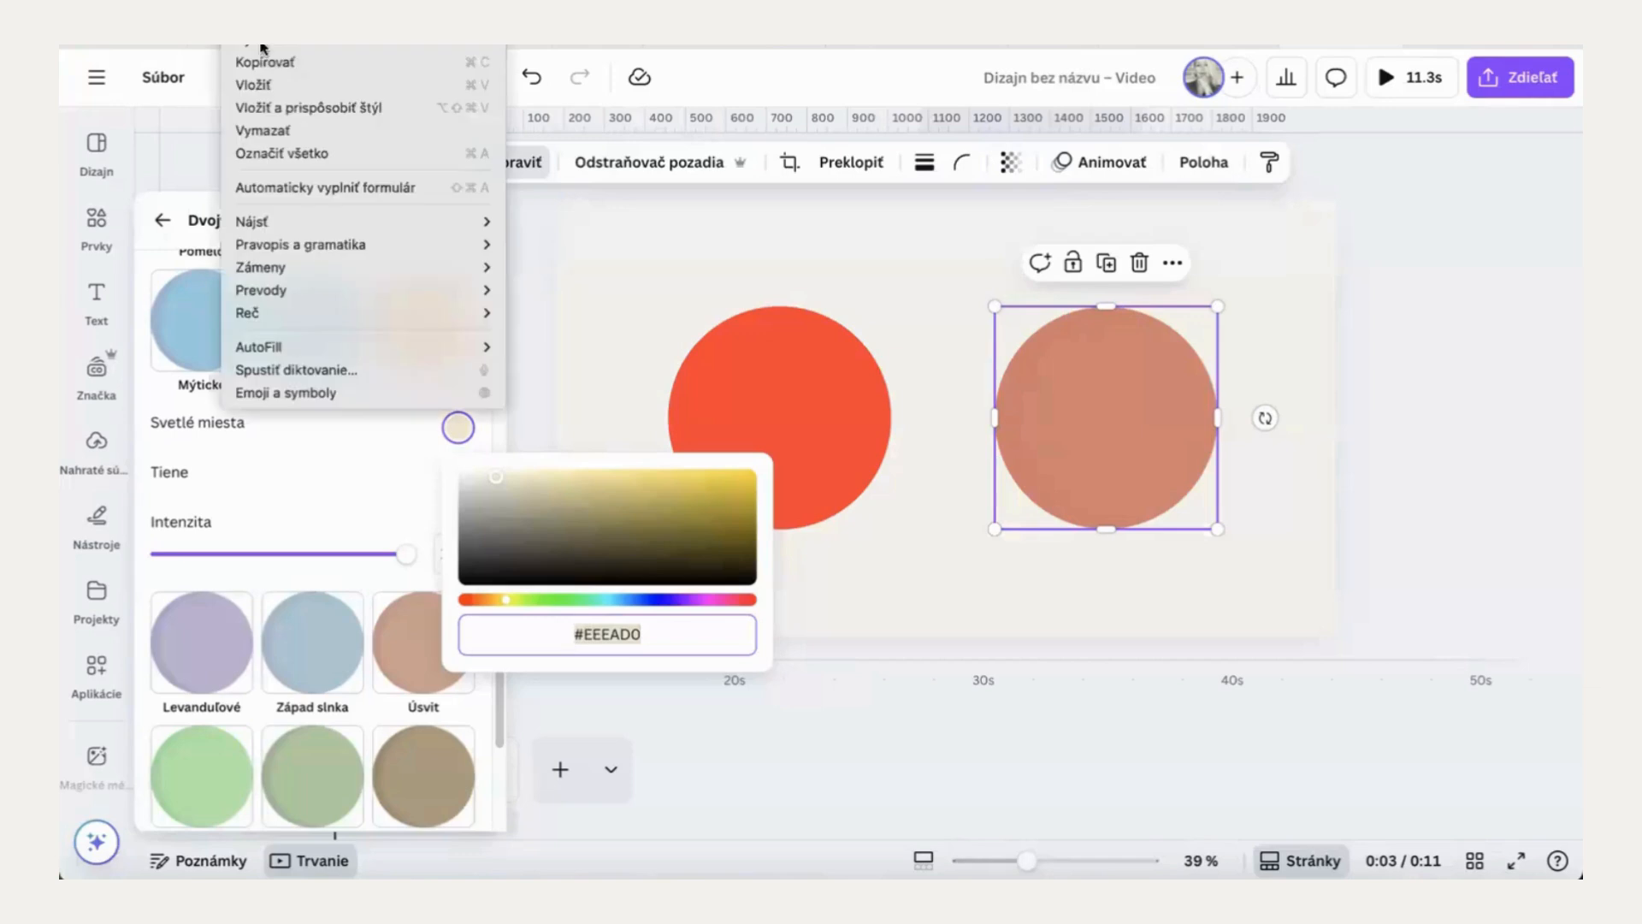
{"action": "left_click", "coordinate": [261, 84]}
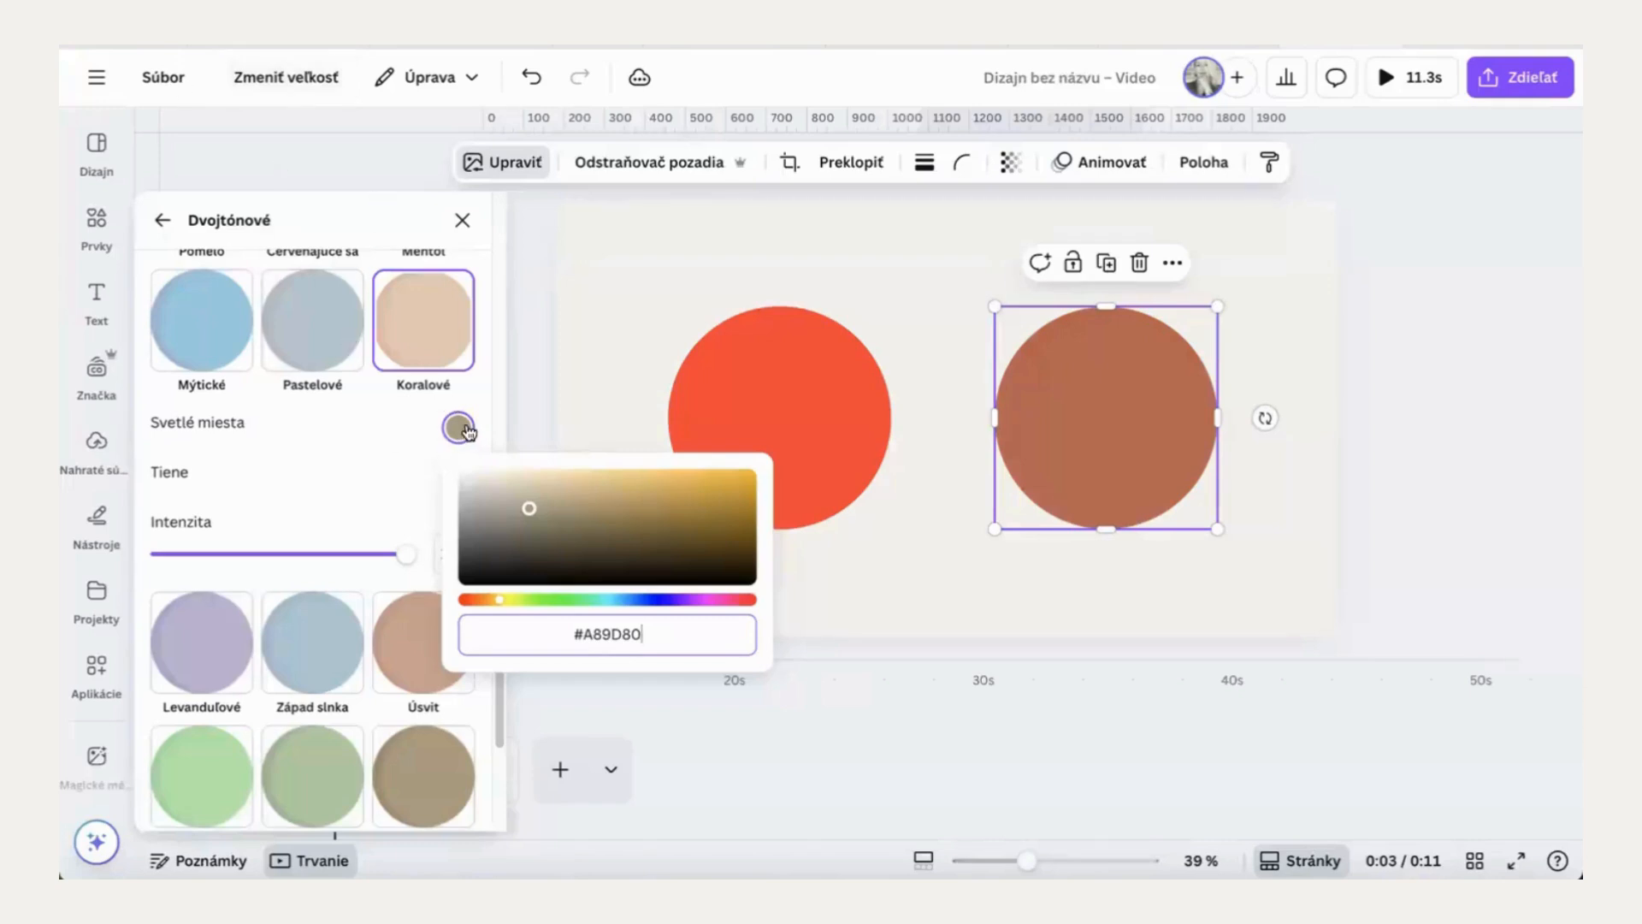
{"action": "left_click", "coordinate": [373, 469]}
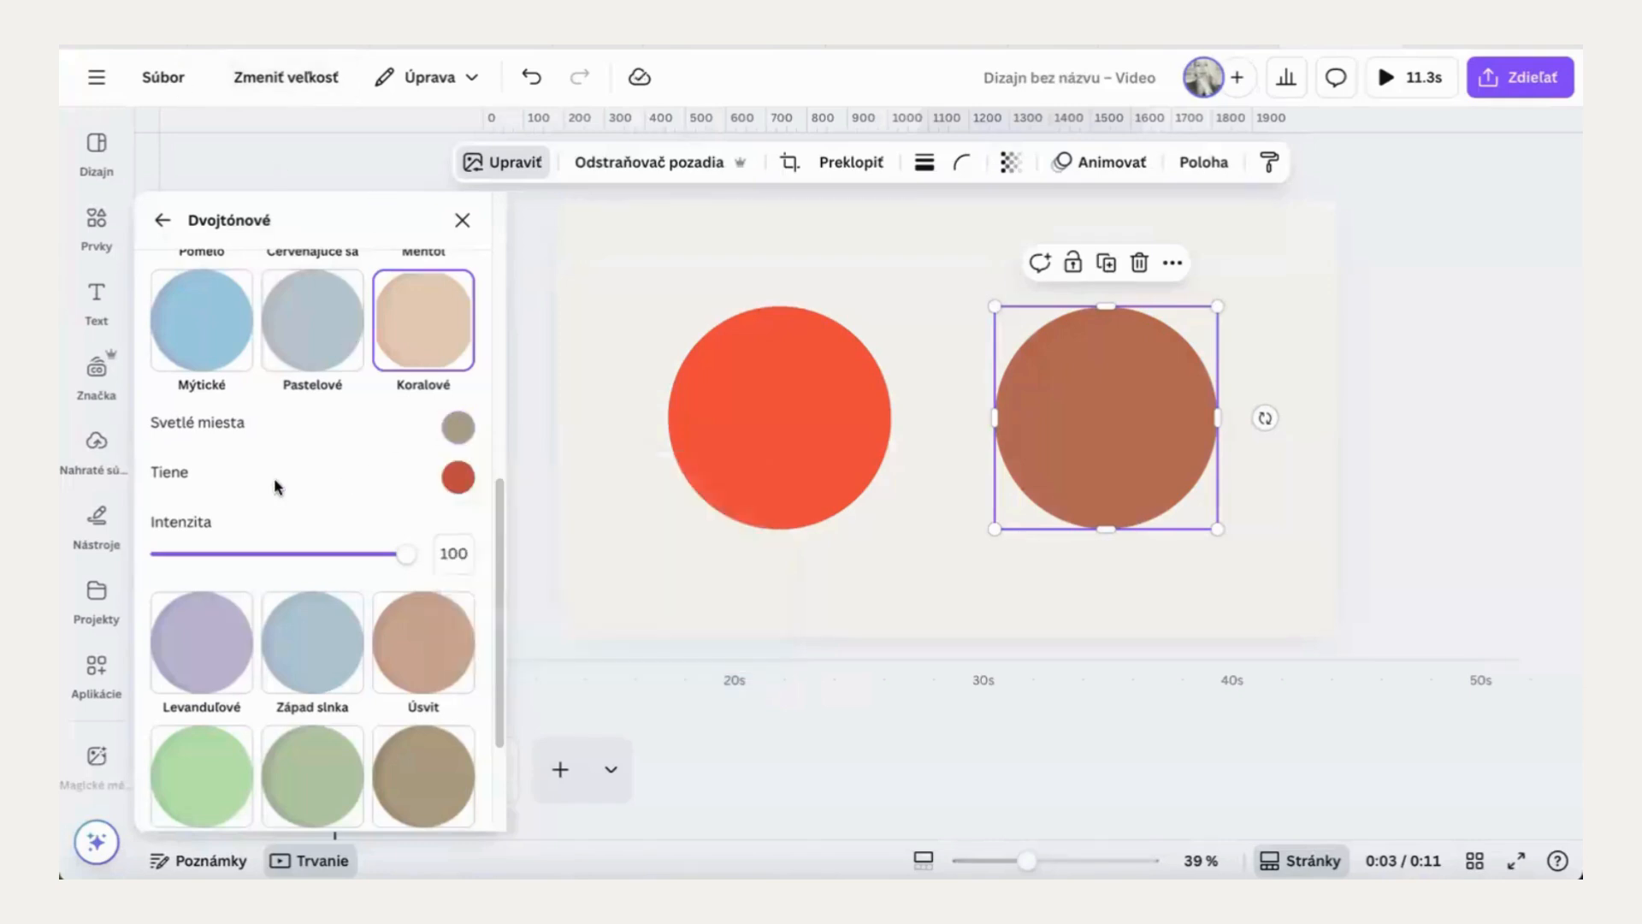
Step: Set the duotone's shadows colour (Tiene) to #A89D80 and deselect the circle image
{"action": "left_click", "coordinate": [459, 479]}
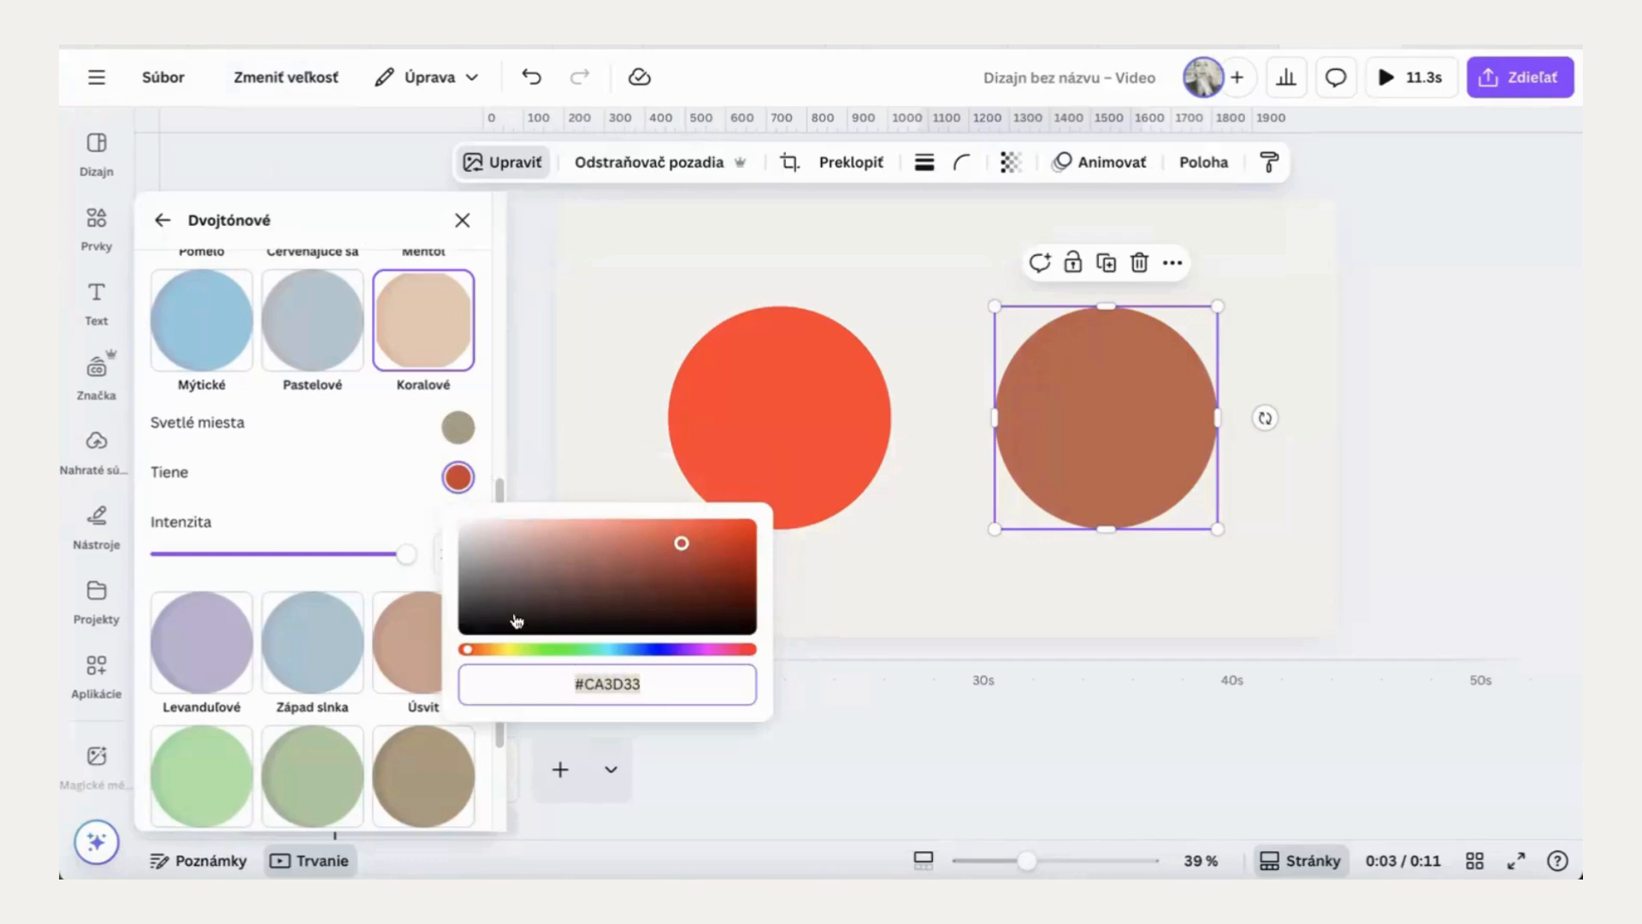
{"action": "left_click", "coordinate": [257, 45]}
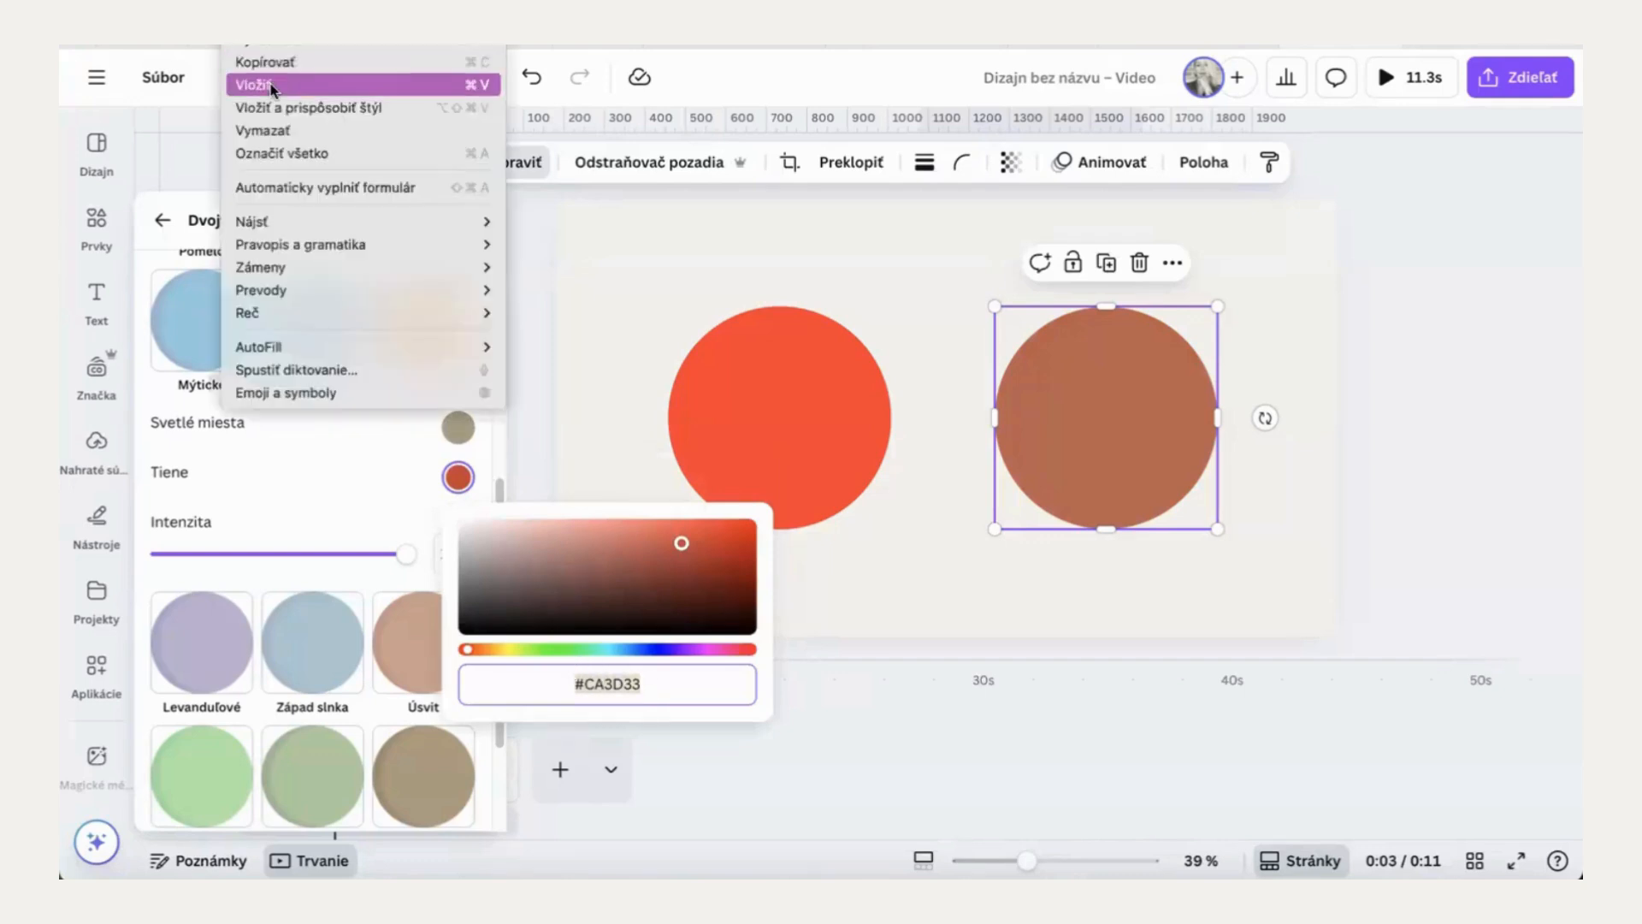
{"action": "left_click", "coordinate": [257, 84]}
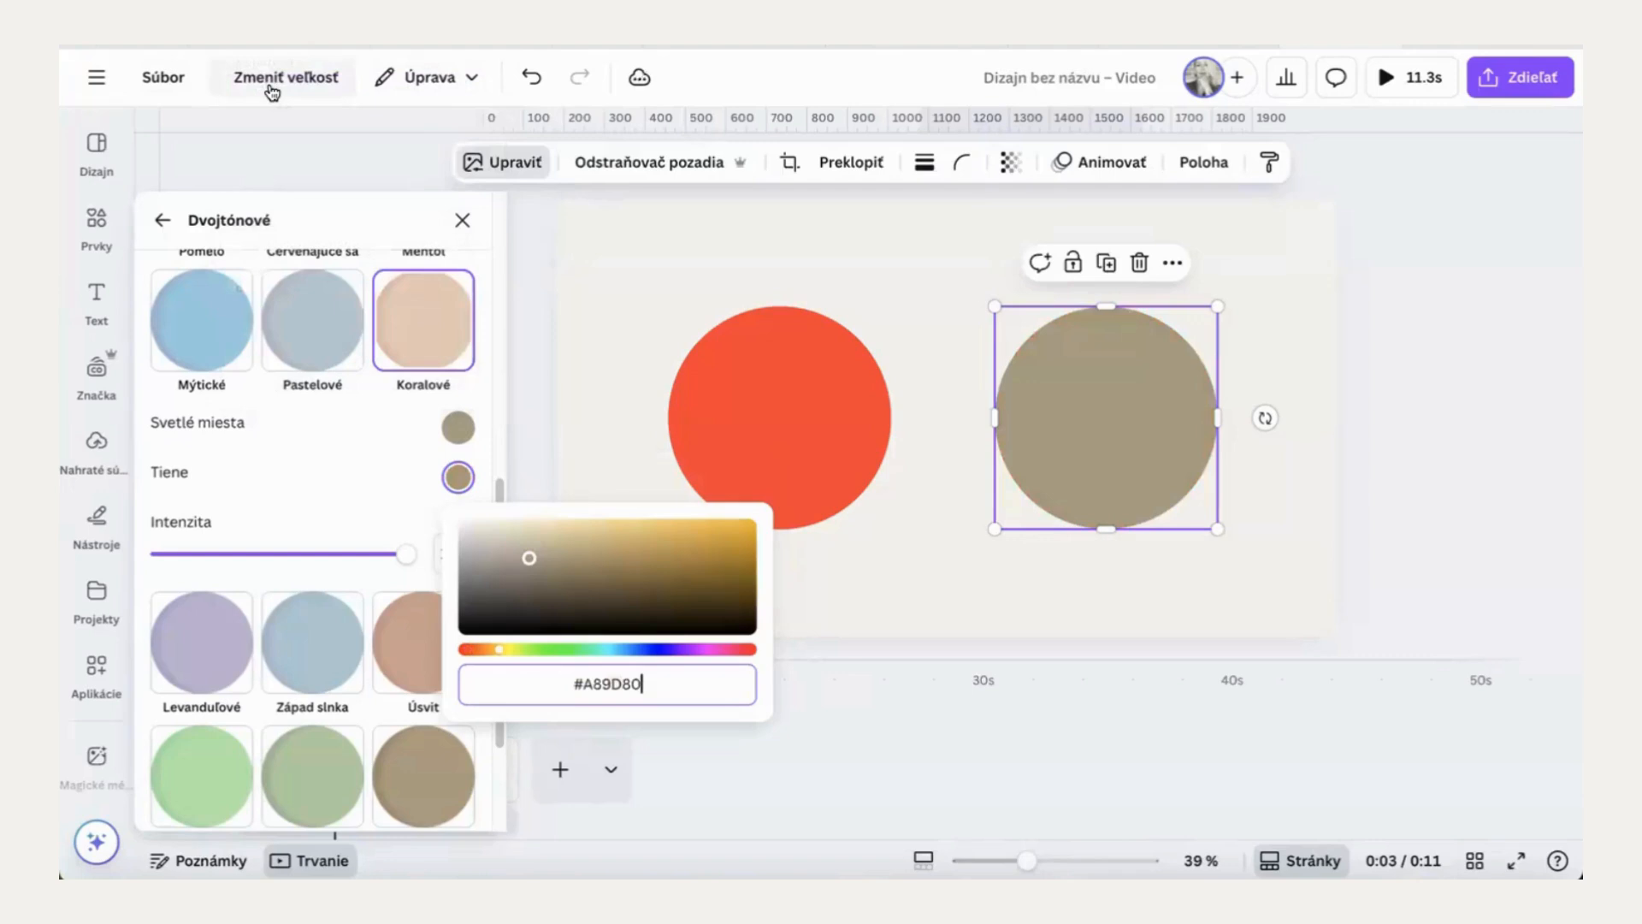
{"action": "left_click", "coordinate": [1427, 431]}
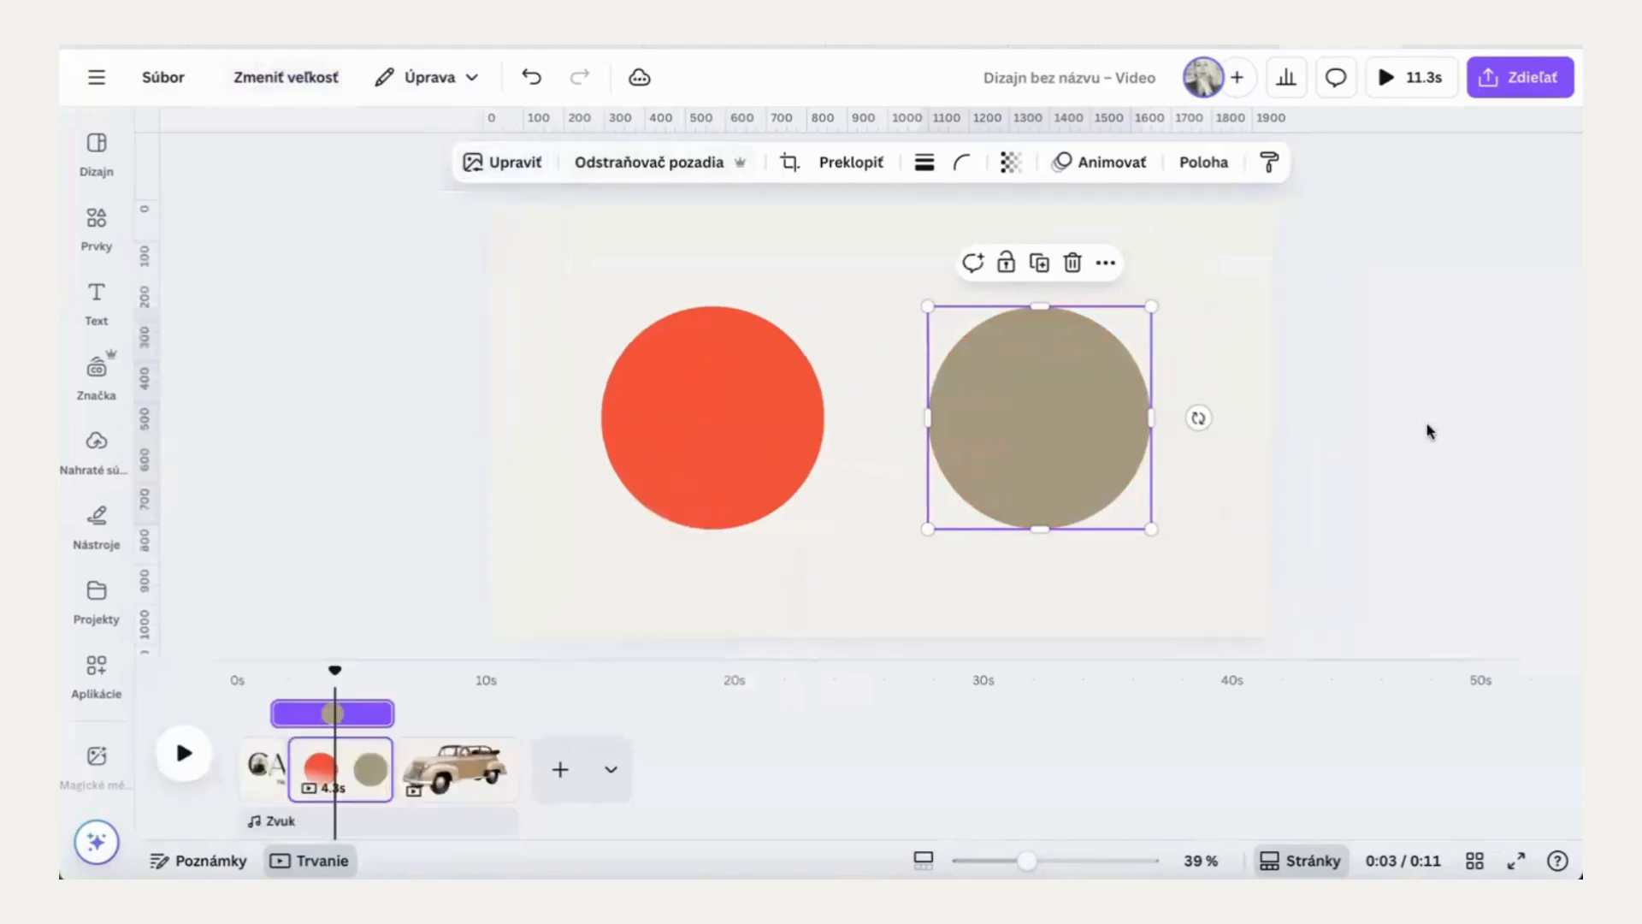
{"action": "left_click", "coordinate": [1426, 431]}
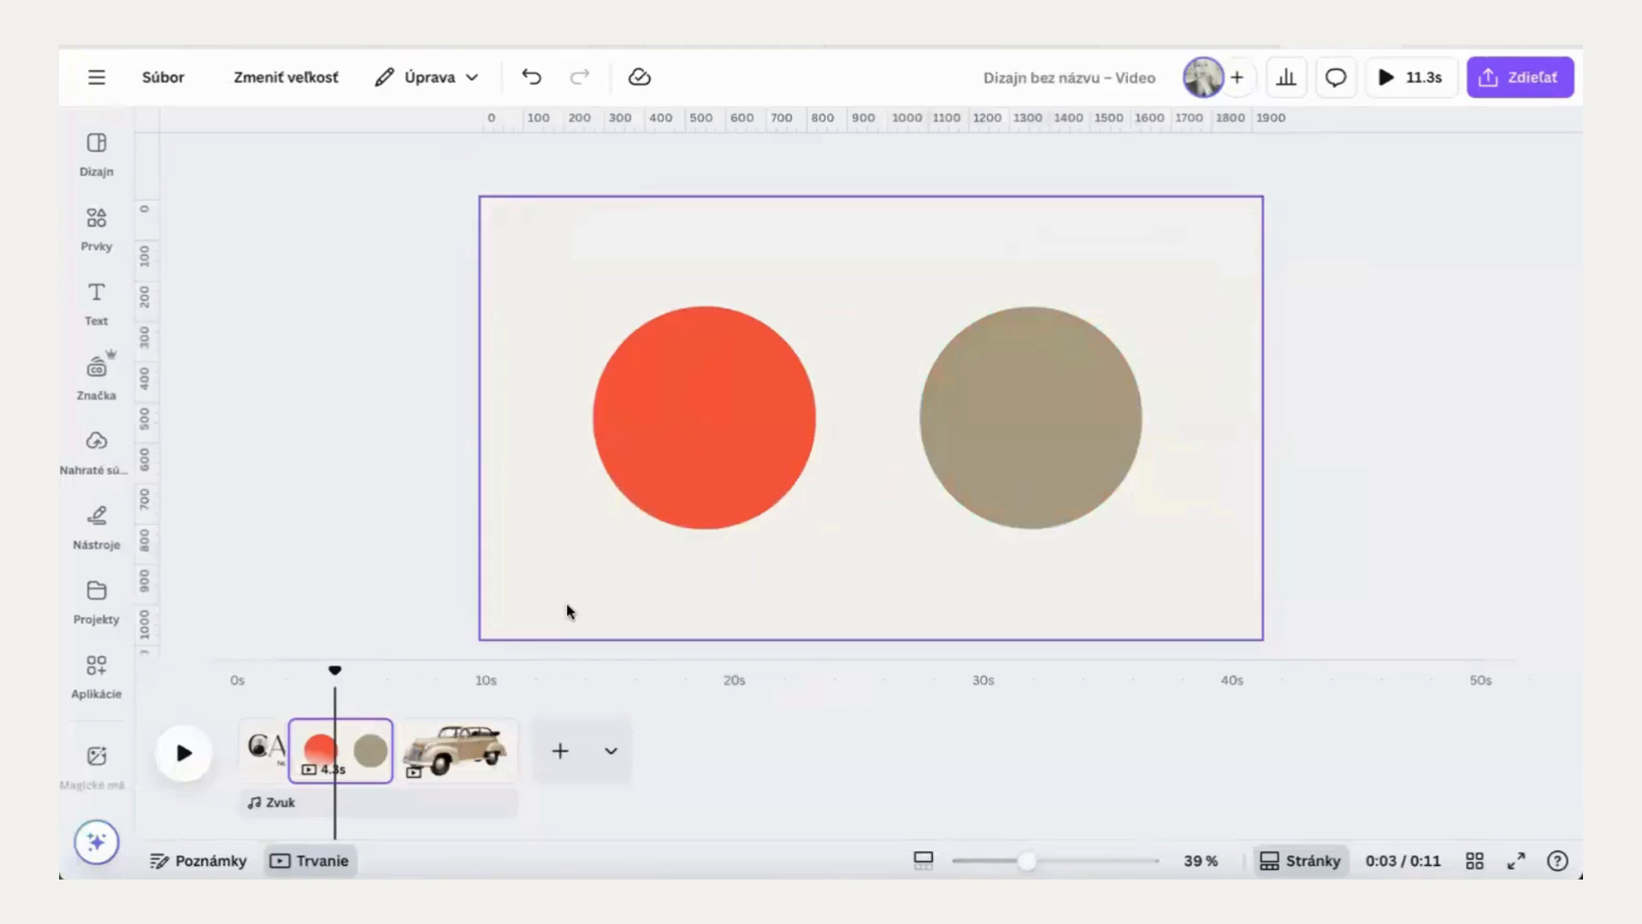
Step: On the car page, adjust the car photo's white balance to temperature -92 and tint 92
{"action": "left_click", "coordinate": [453, 764]}
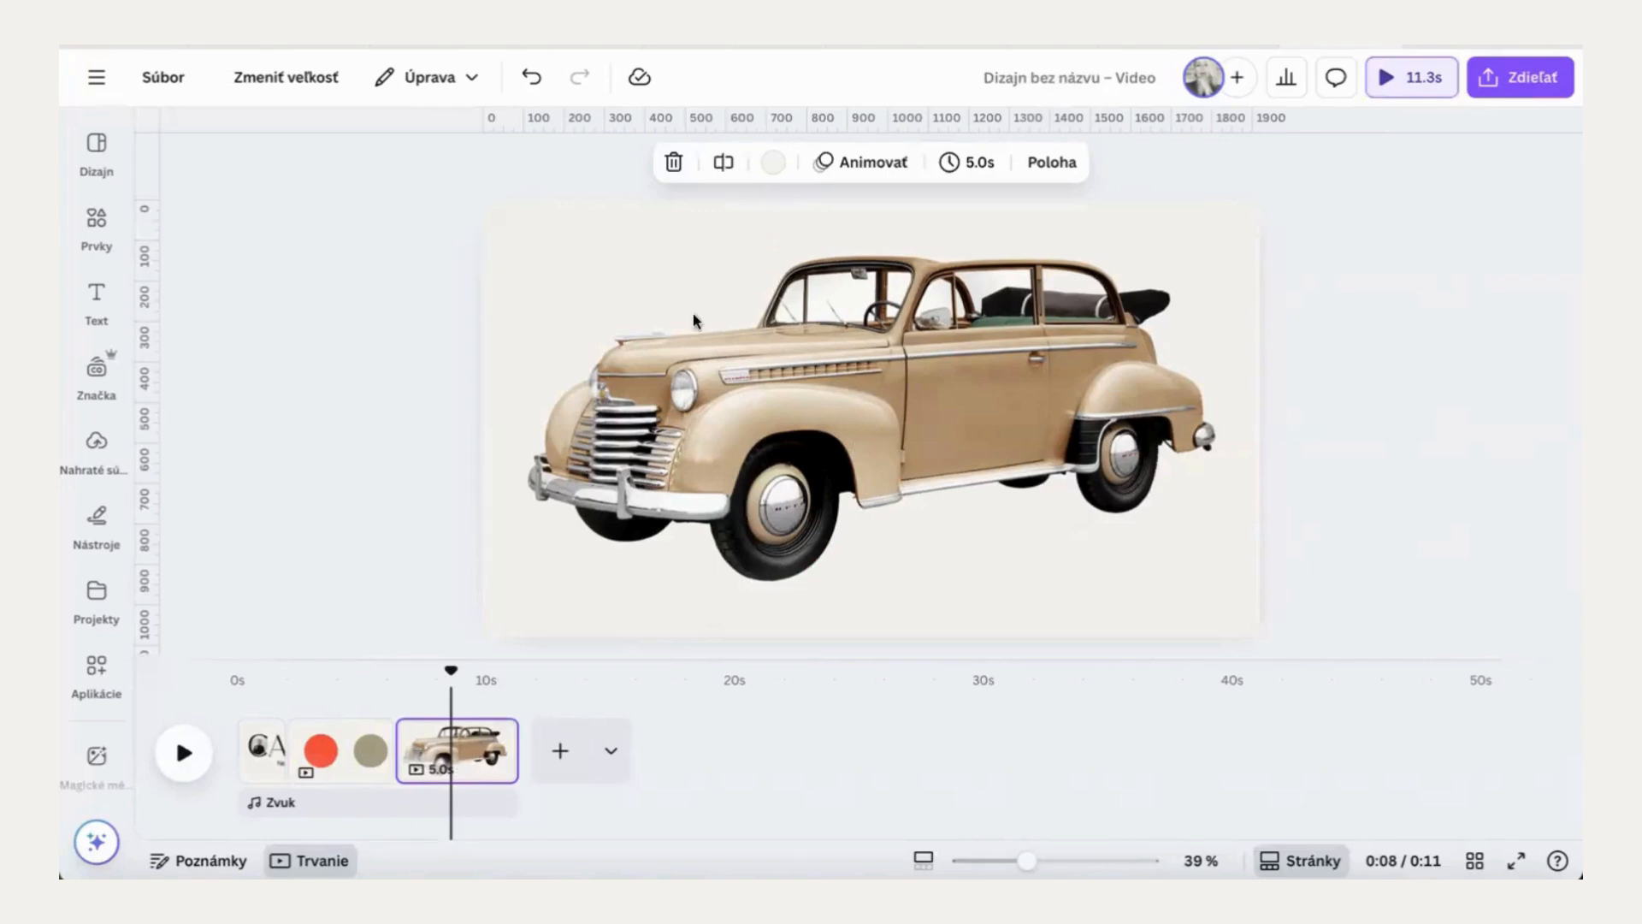
{"action": "left_click", "coordinate": [783, 436]}
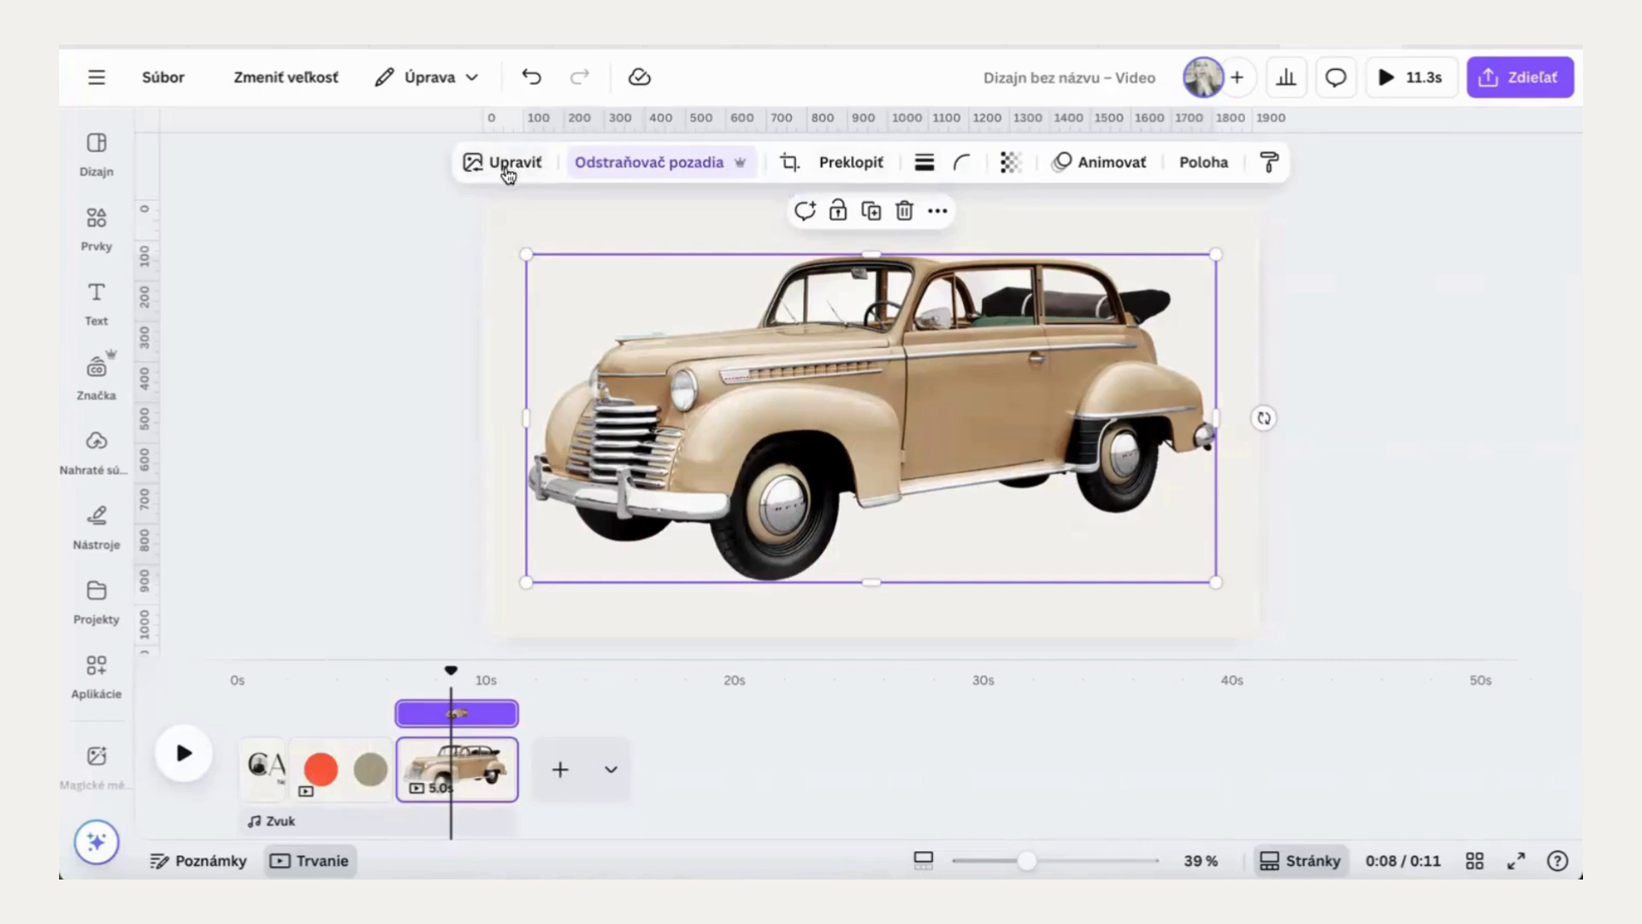
{"action": "left_click", "coordinate": [508, 174]}
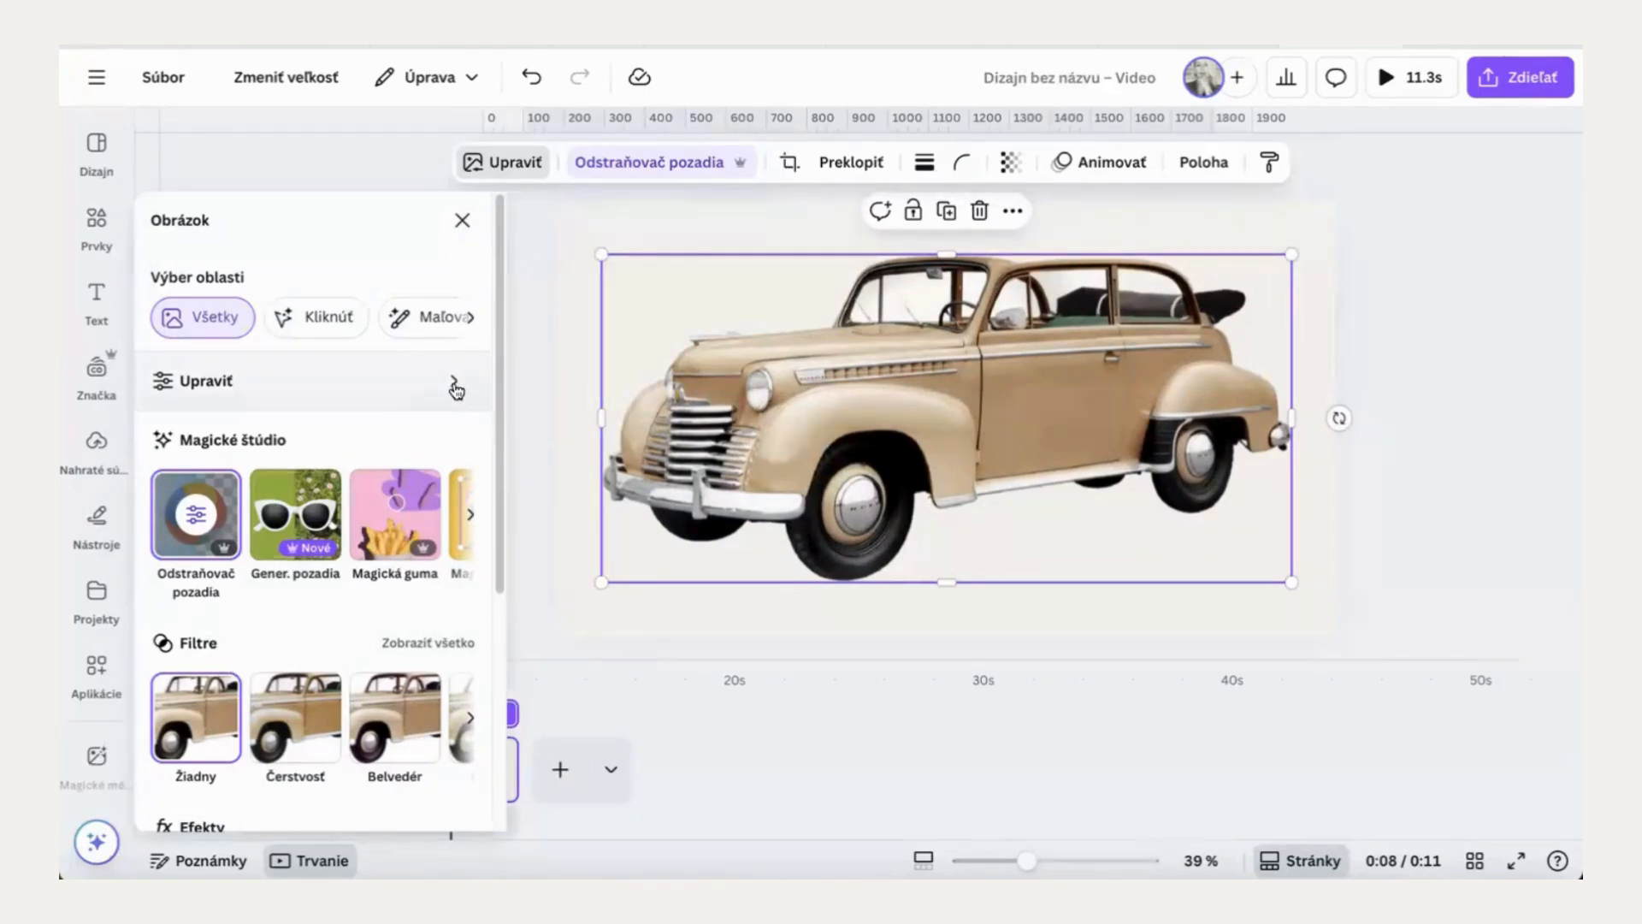
{"action": "left_click", "coordinate": [454, 385]}
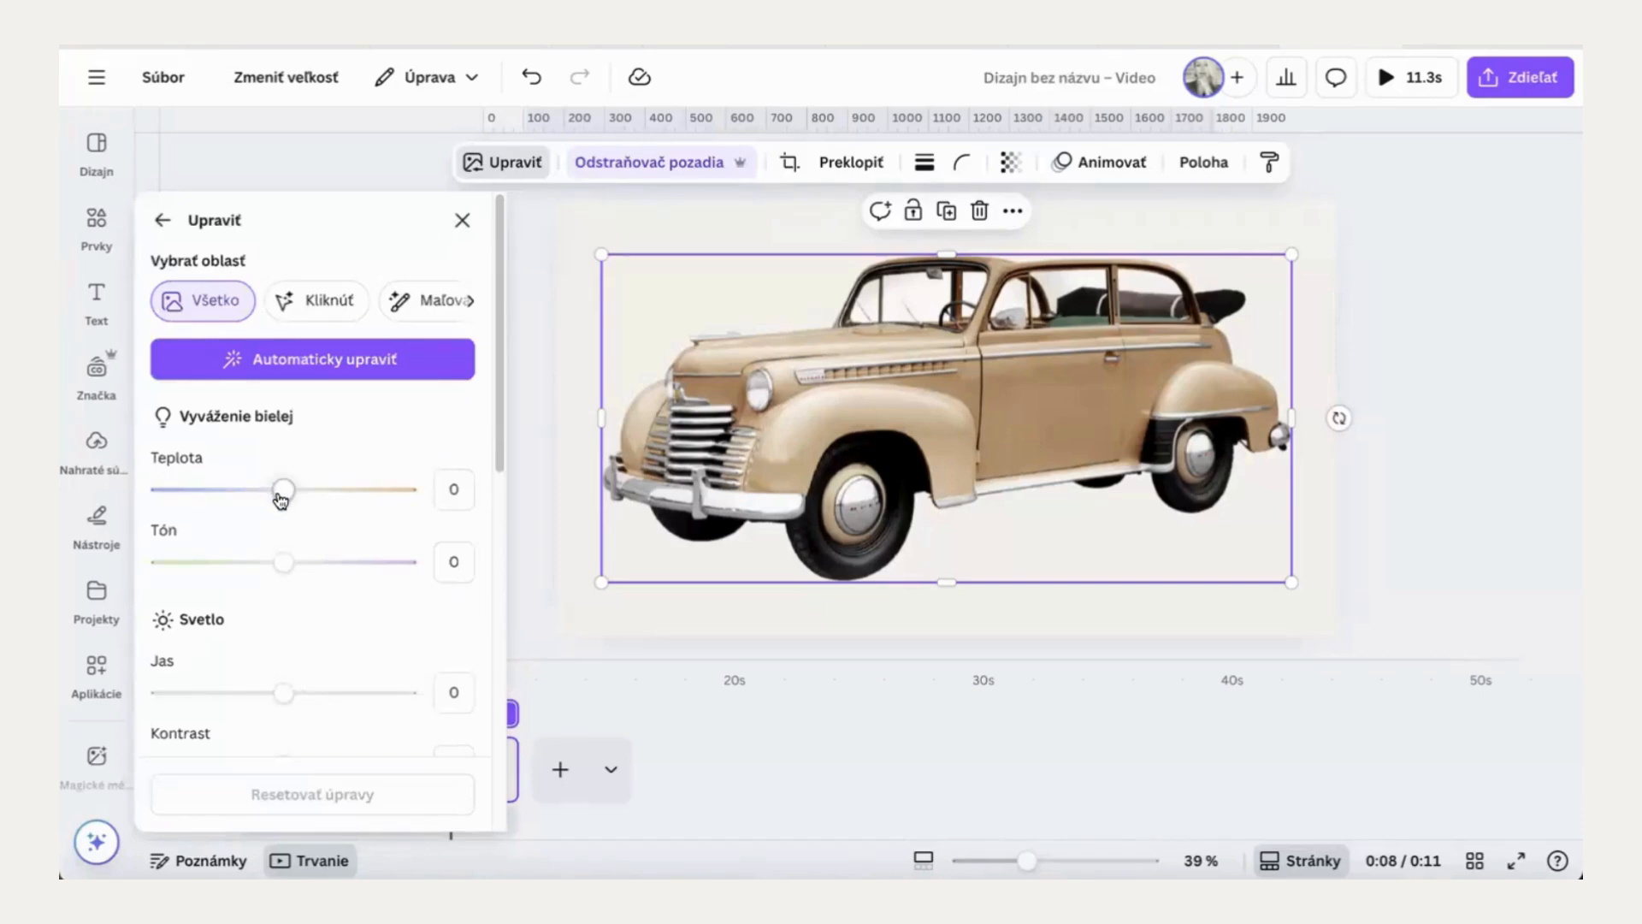
{"action": "left_click_drag", "start_coordinate": [283, 490], "coordinate": [171, 494]}
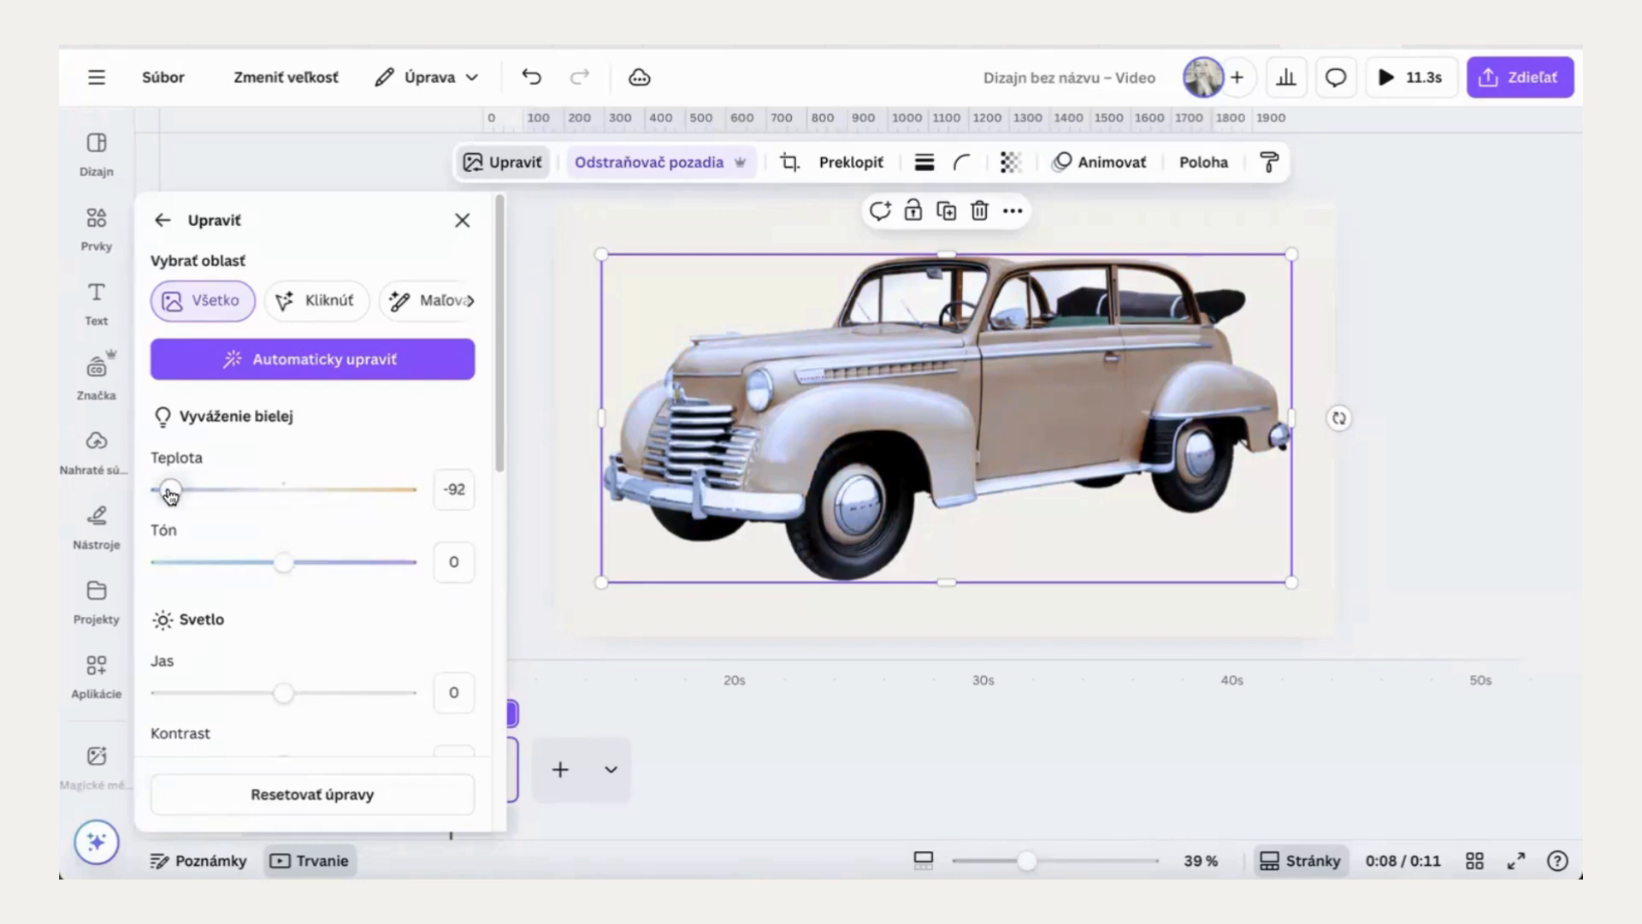
{"action": "left_click_drag", "start_coordinate": [283, 568], "coordinate": [401, 575]}
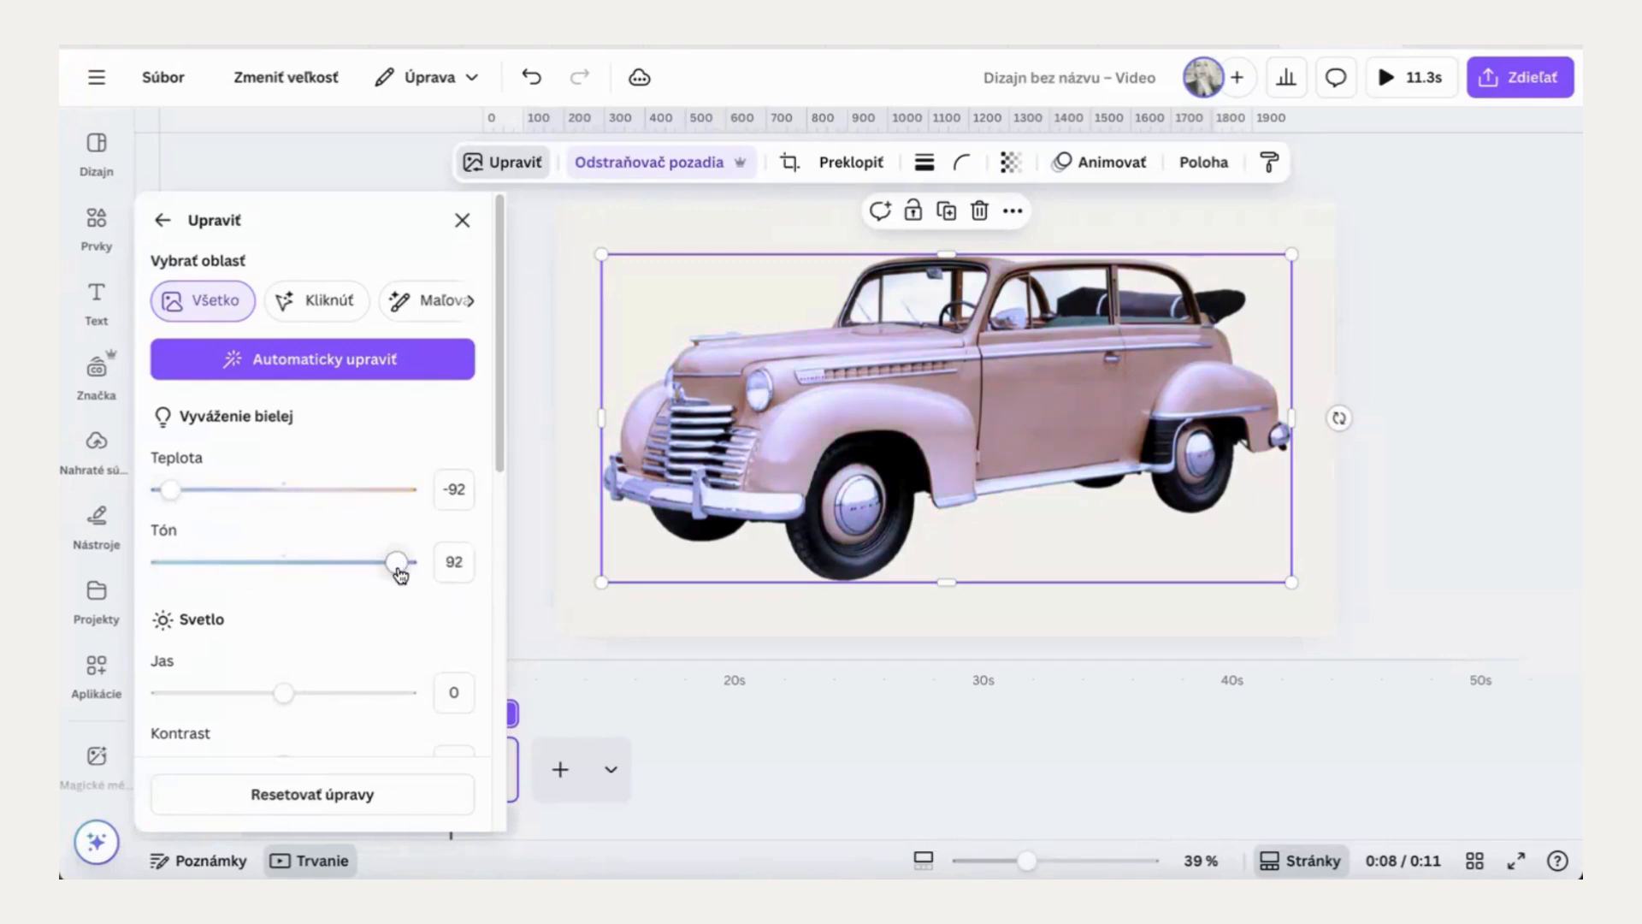